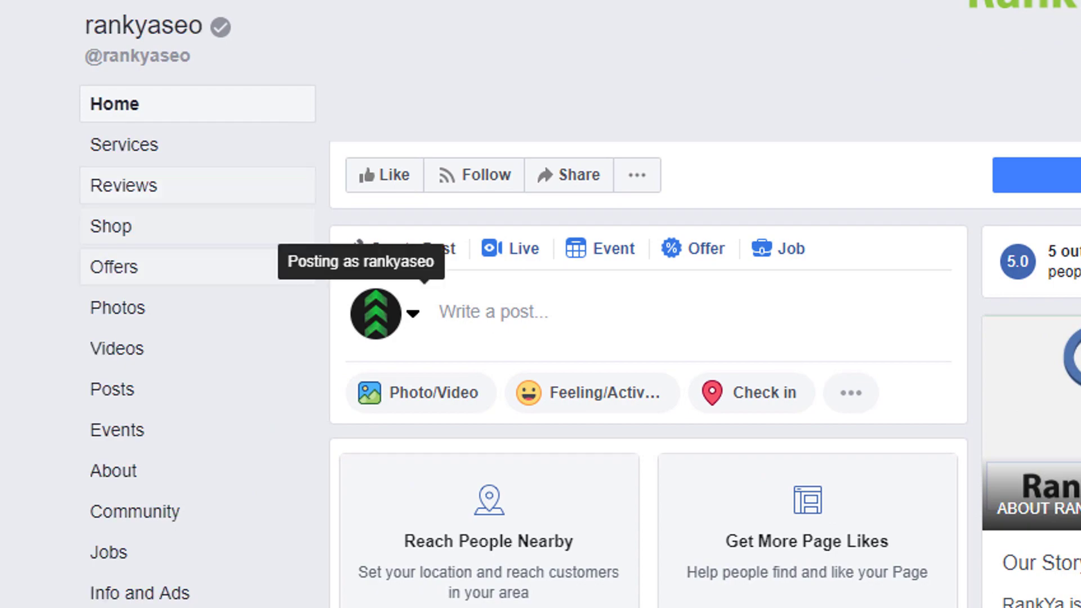
pyautogui.click(141, 191)
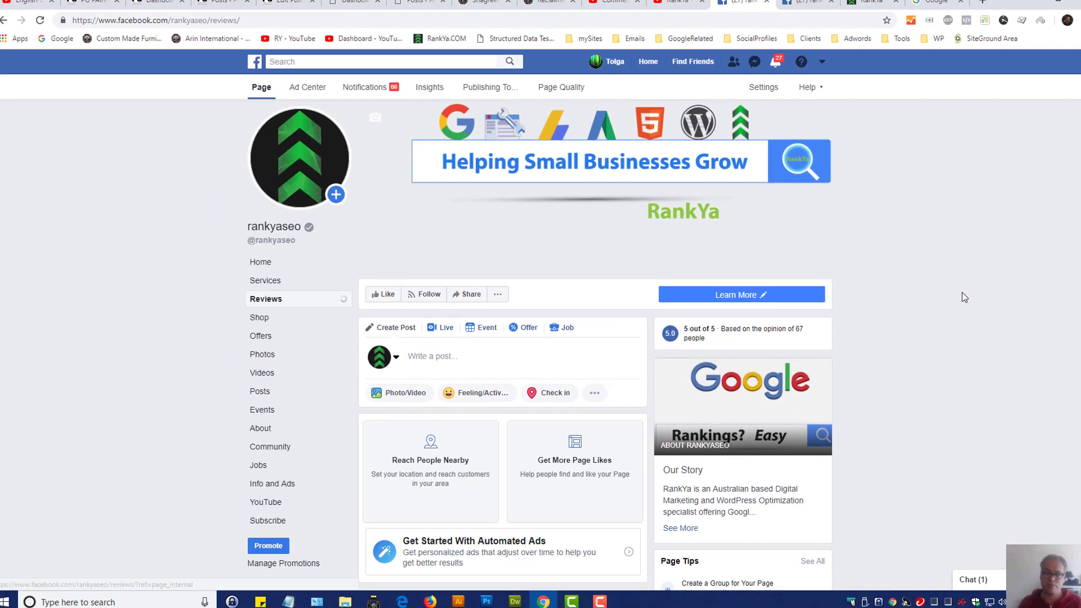
pyautogui.scroll(-1, 918, 383)
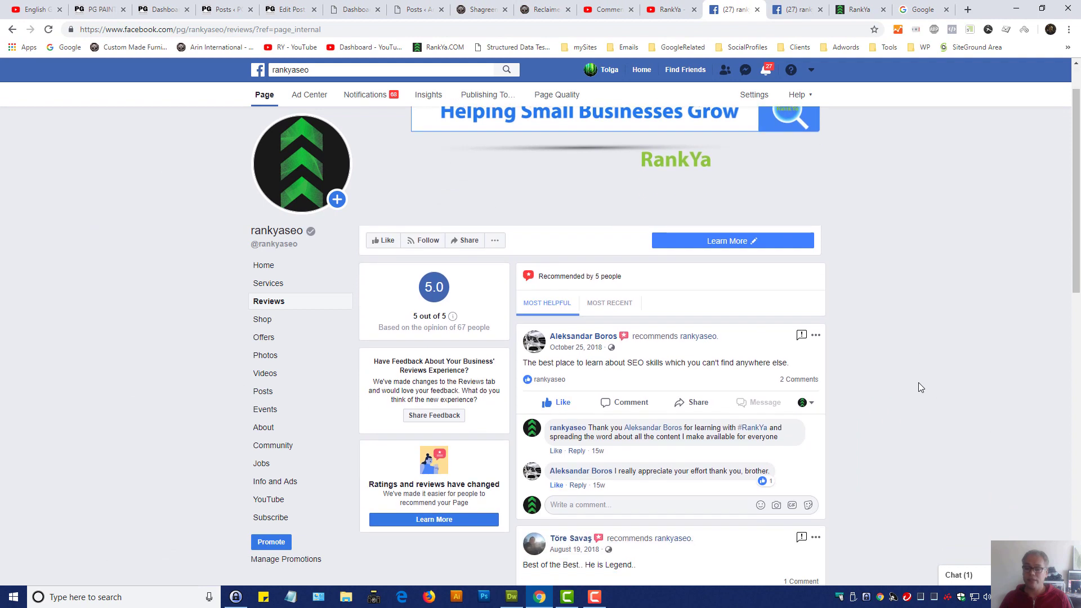
pyautogui.click(803, 336)
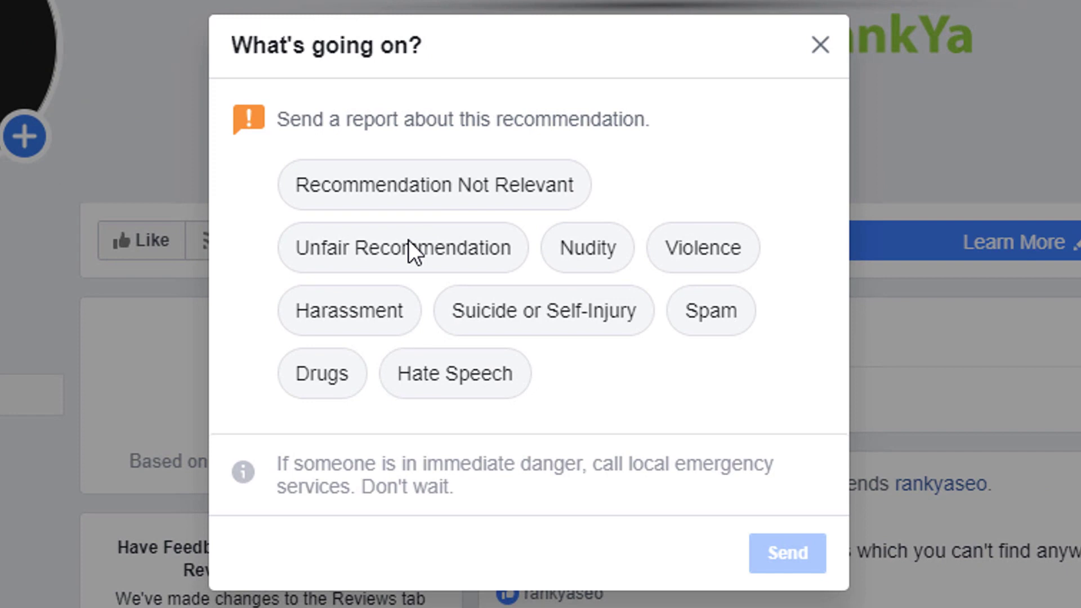
pyautogui.click(418, 168)
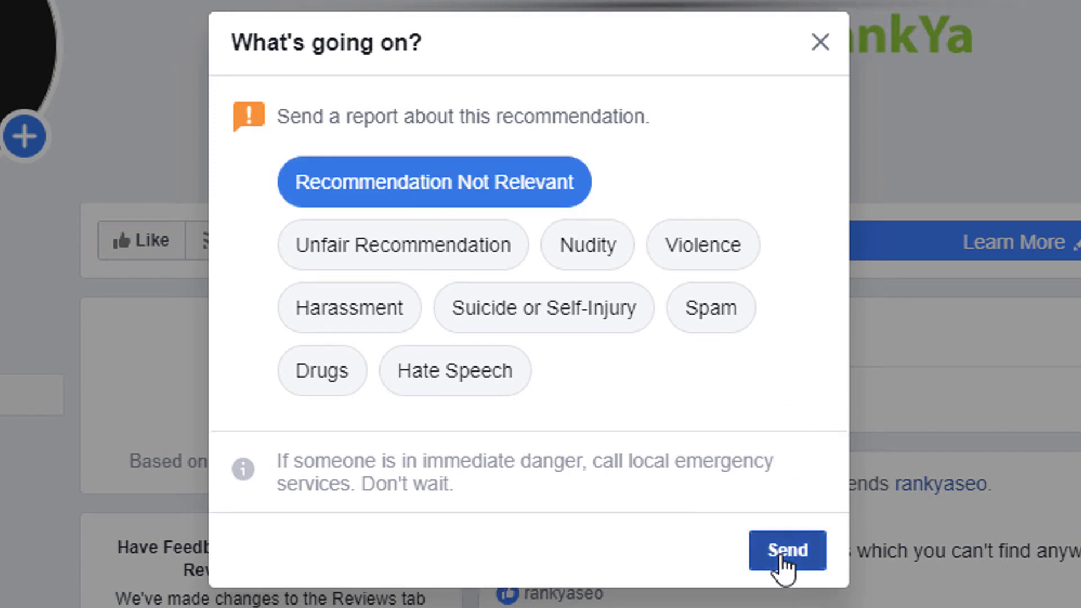
pyautogui.click(818, 45)
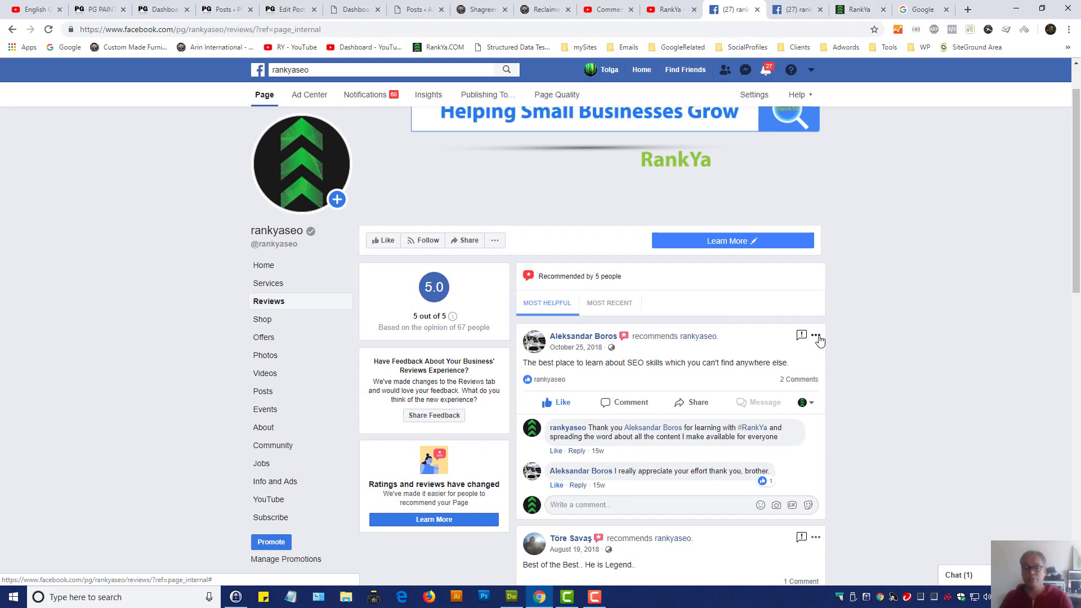
# Give feedback on the first recommendation as Recommendation Not Relevant, then close the form.
pyautogui.click(818, 336)
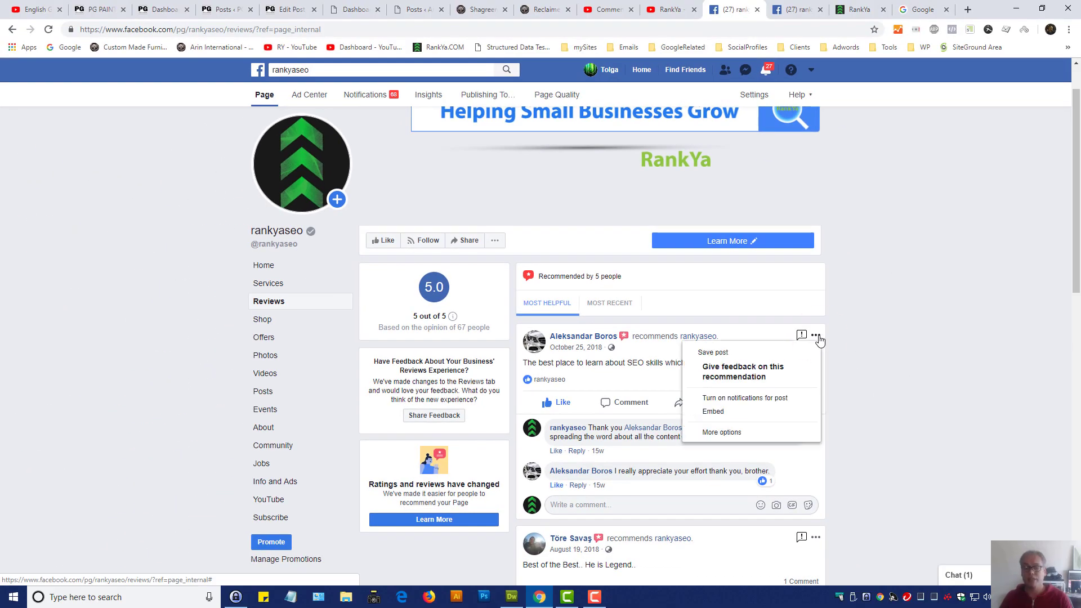
pyautogui.click(722, 376)
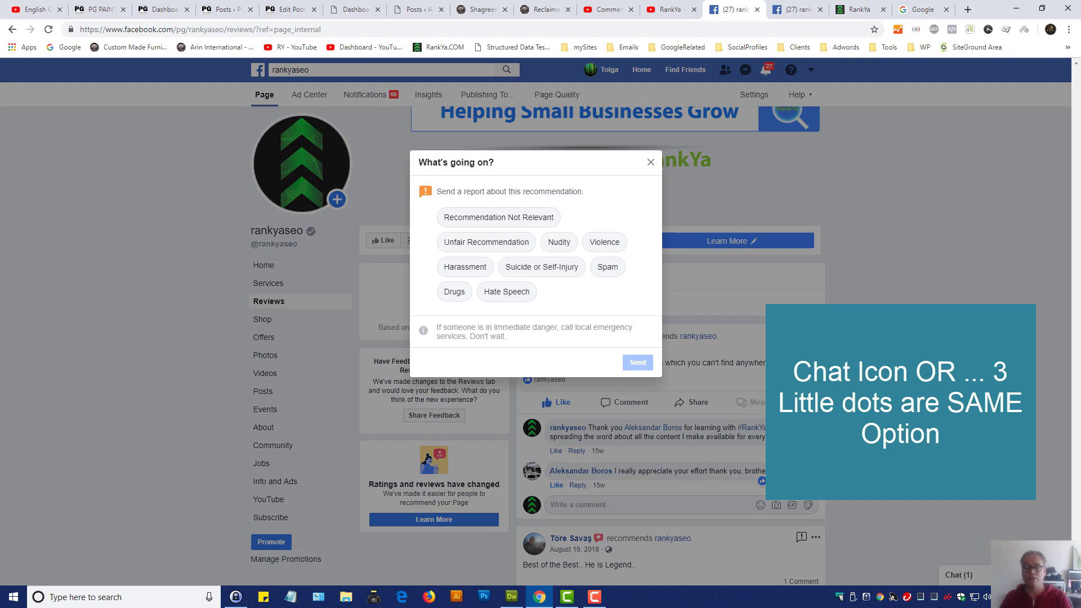
pyautogui.click(465, 217)
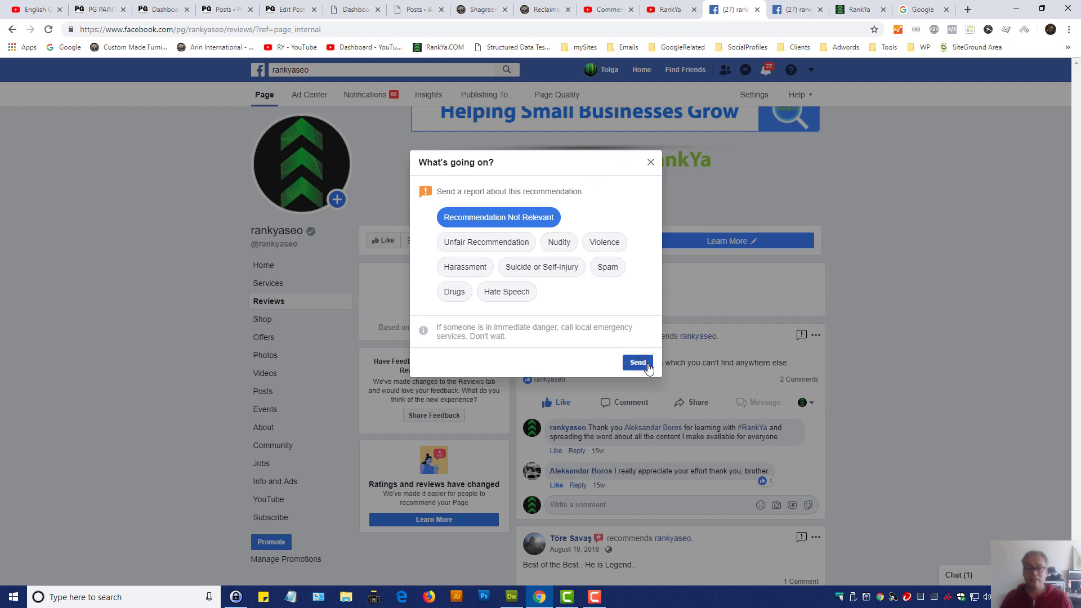
pyautogui.click(648, 163)
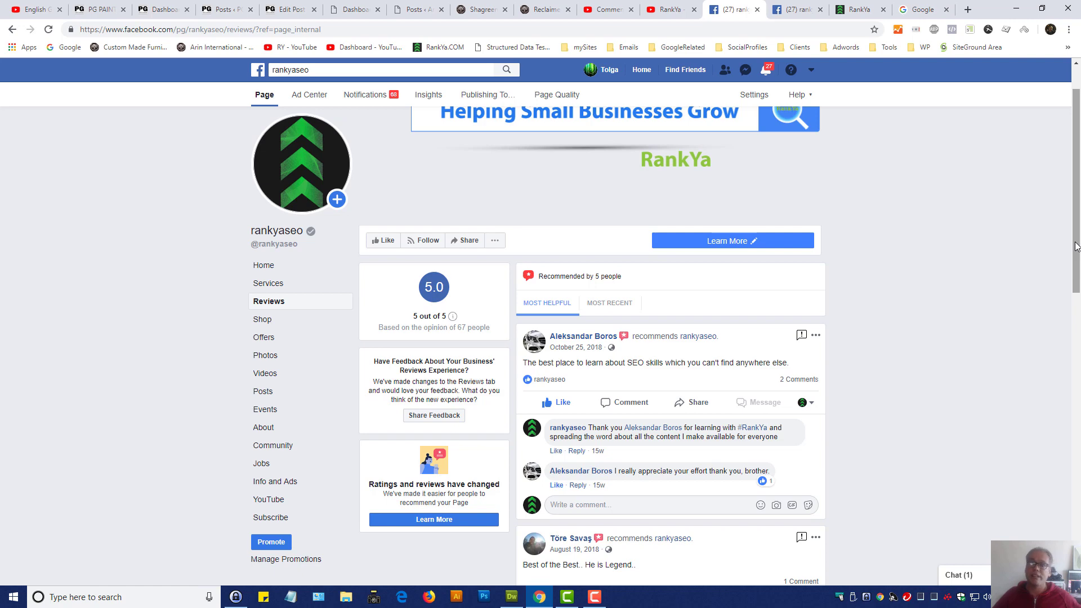
# Glance at the RankYa website tab, then return to the Facebook rankyaseo reviews tab.
pyautogui.click(860, 9)
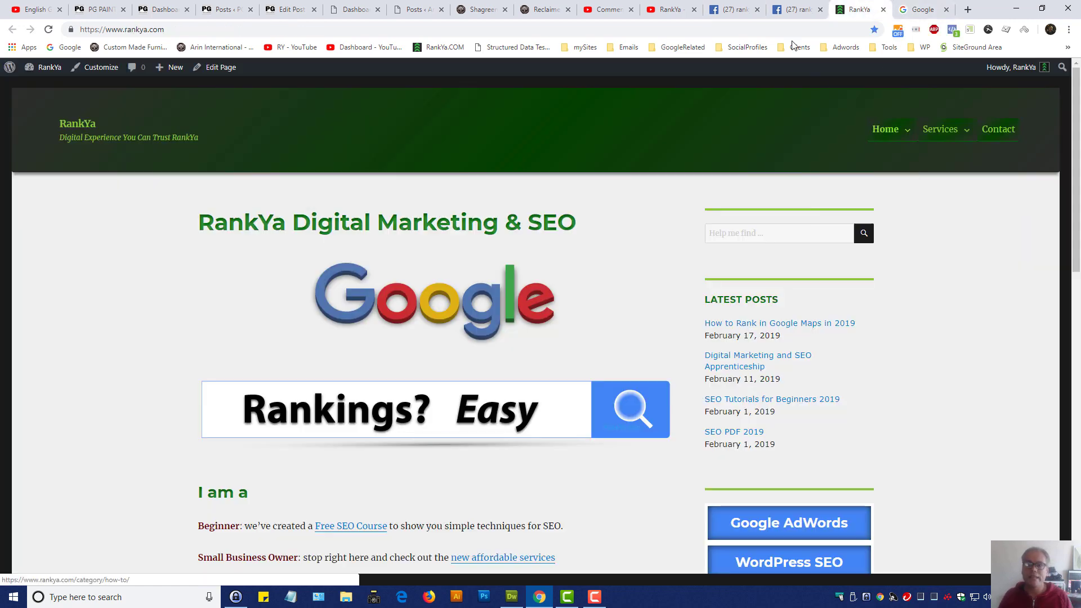
pyautogui.click(732, 6)
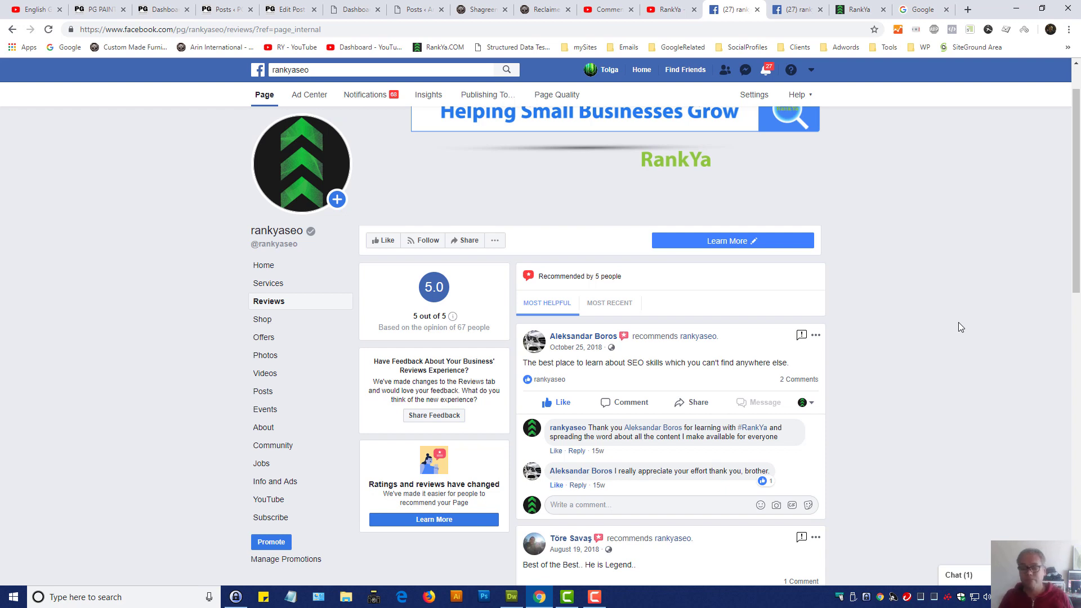
pyautogui.scroll(-2, 959, 323)
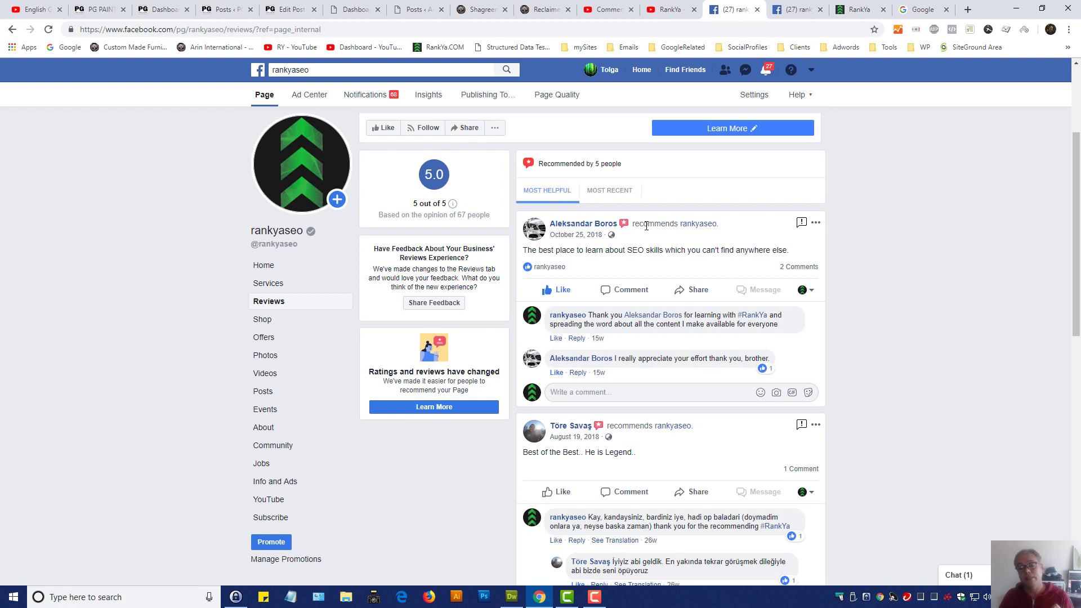
pyautogui.doubleClick(646, 225)
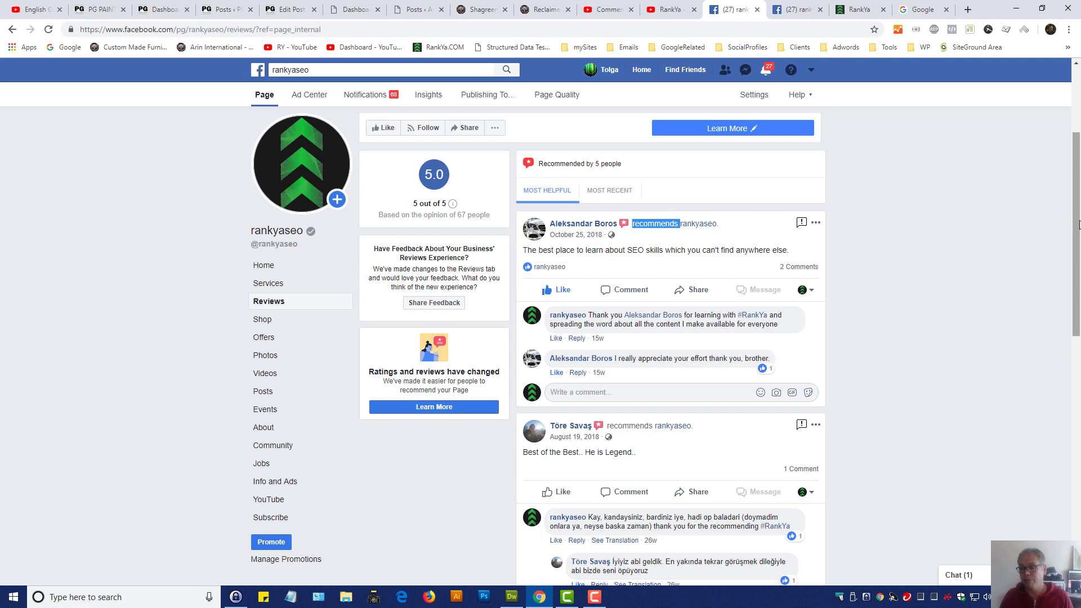
pyautogui.moveTo(1077, 251); pyautogui.dragTo(1077, 378)
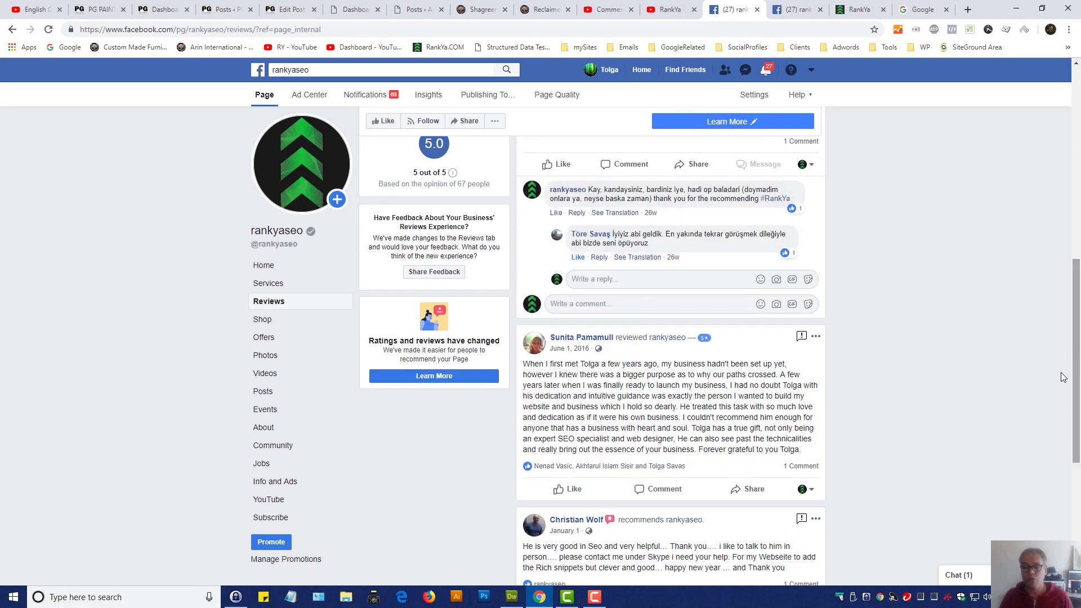
pyautogui.doubleClick(631, 340)
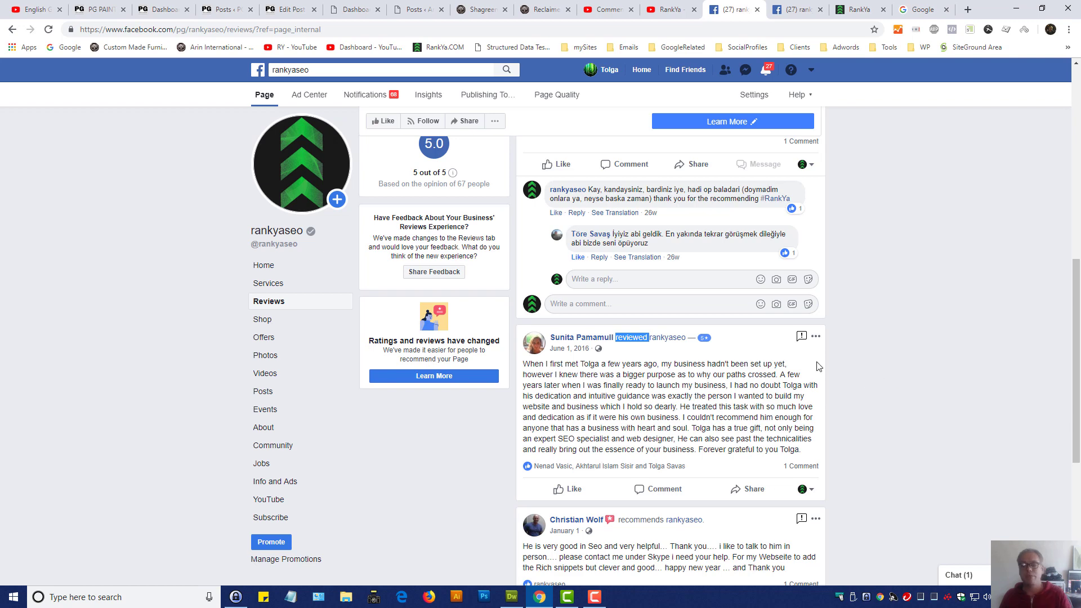
pyautogui.click(802, 337)
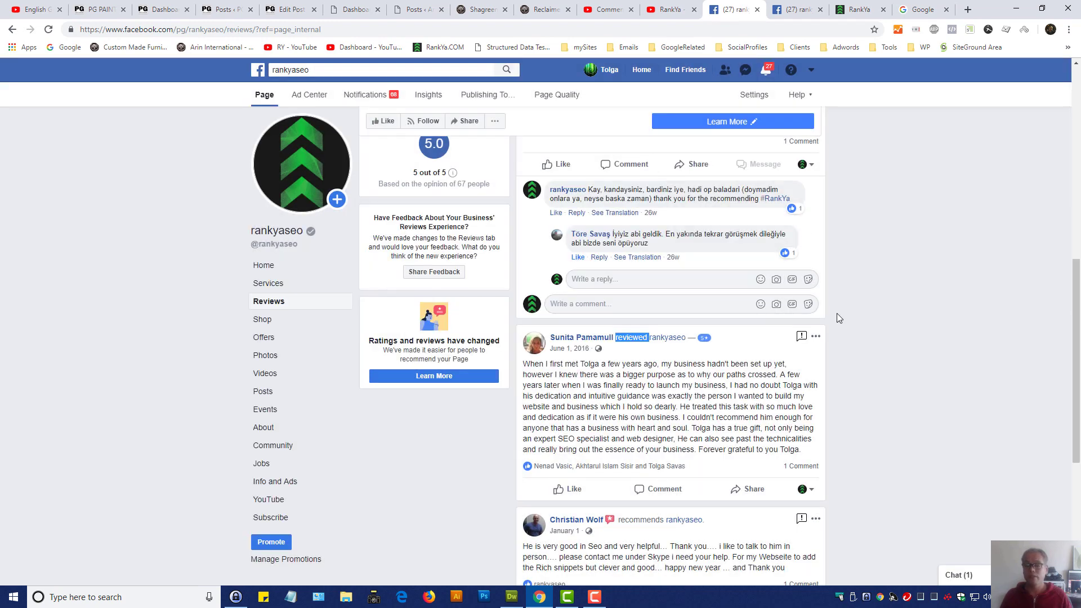
pyautogui.click(651, 170)
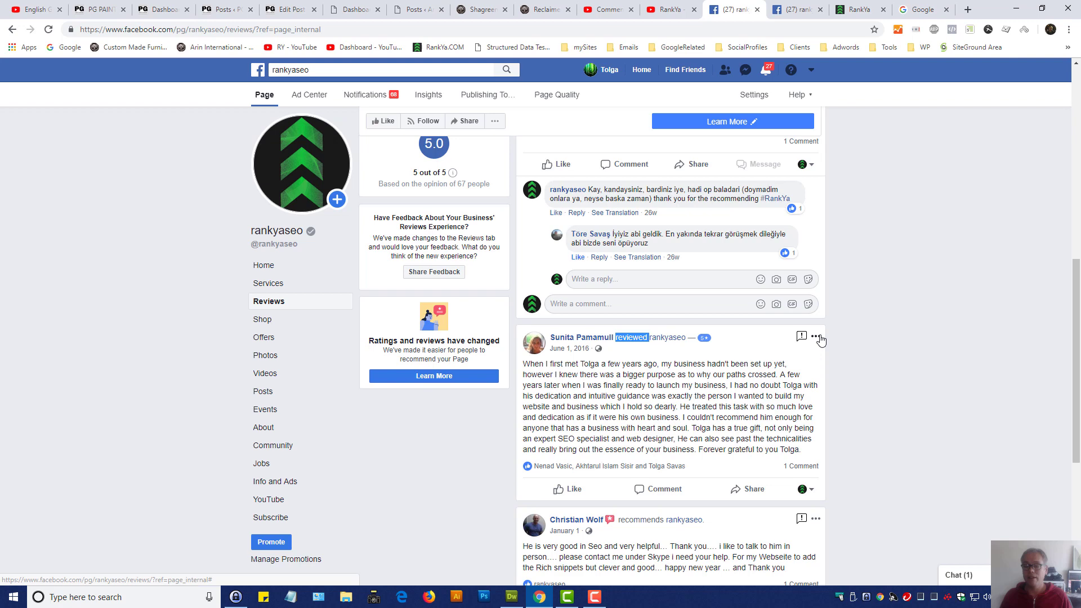
pyautogui.click(816, 337)
pyautogui.click(789, 369)
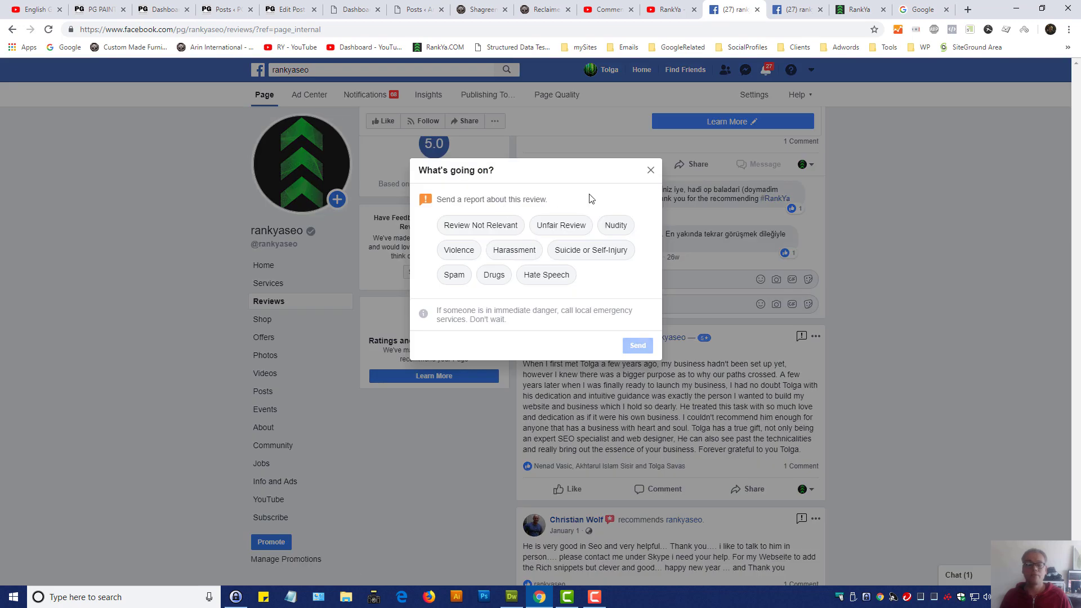
pyautogui.click(651, 170)
pyautogui.click(816, 337)
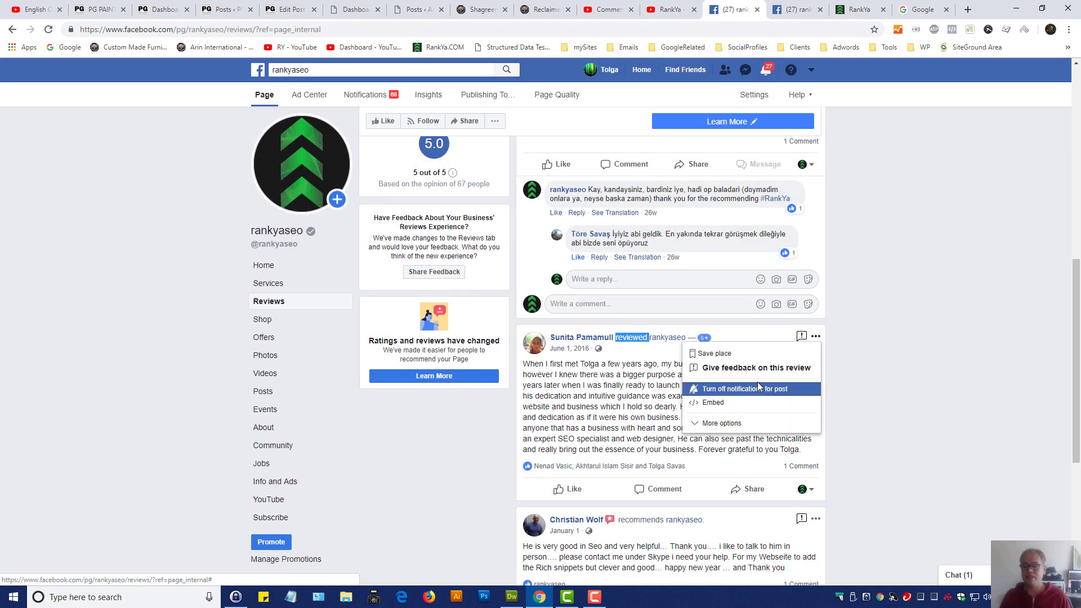
pyautogui.click(923, 346)
pyautogui.scroll(3, 923, 346)
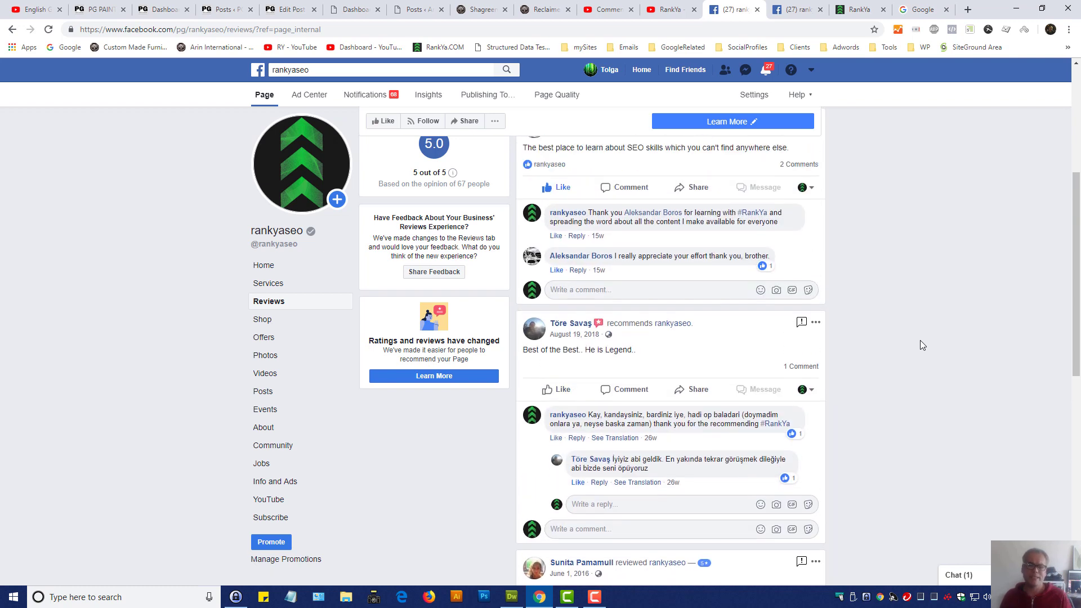
# Scroll through the rankyaseo reviews, selecting the word 'reviewed' in the June 2016 review.
pyautogui.scroll(4, 921, 345)
pyautogui.scroll(-6, 921, 345)
pyautogui.scroll(3, 921, 345)
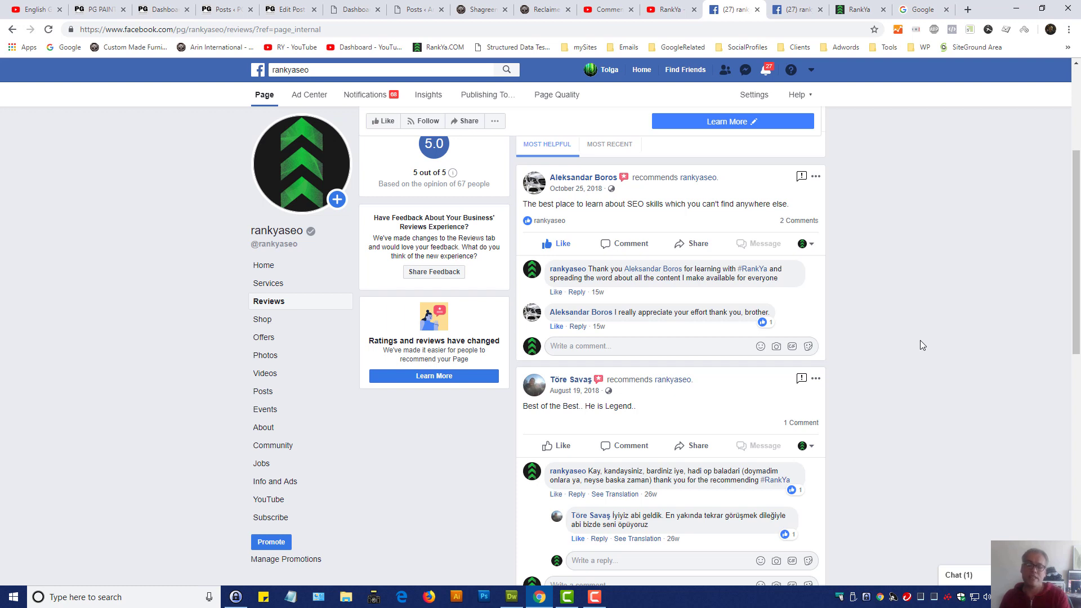
pyautogui.scroll(2, 920, 340)
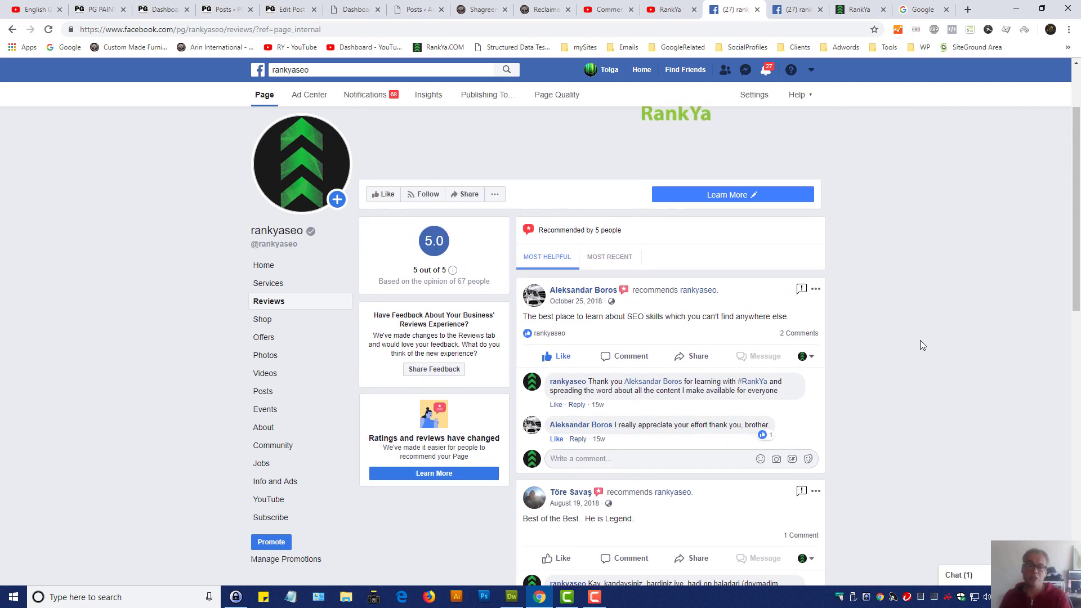
pyautogui.scroll(-3, 920, 344)
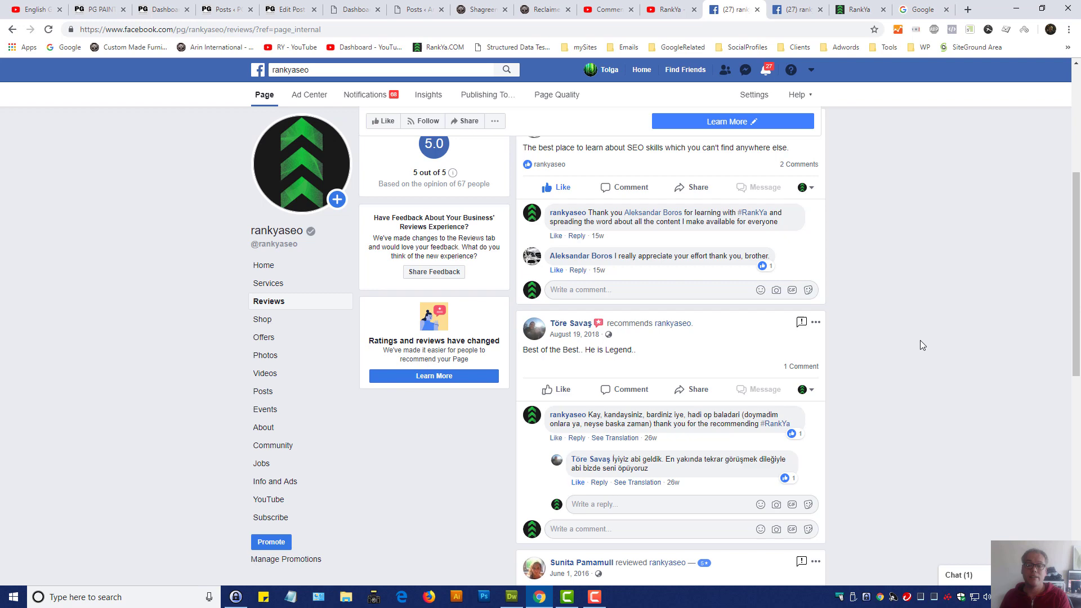
pyautogui.scroll(3, 920, 340)
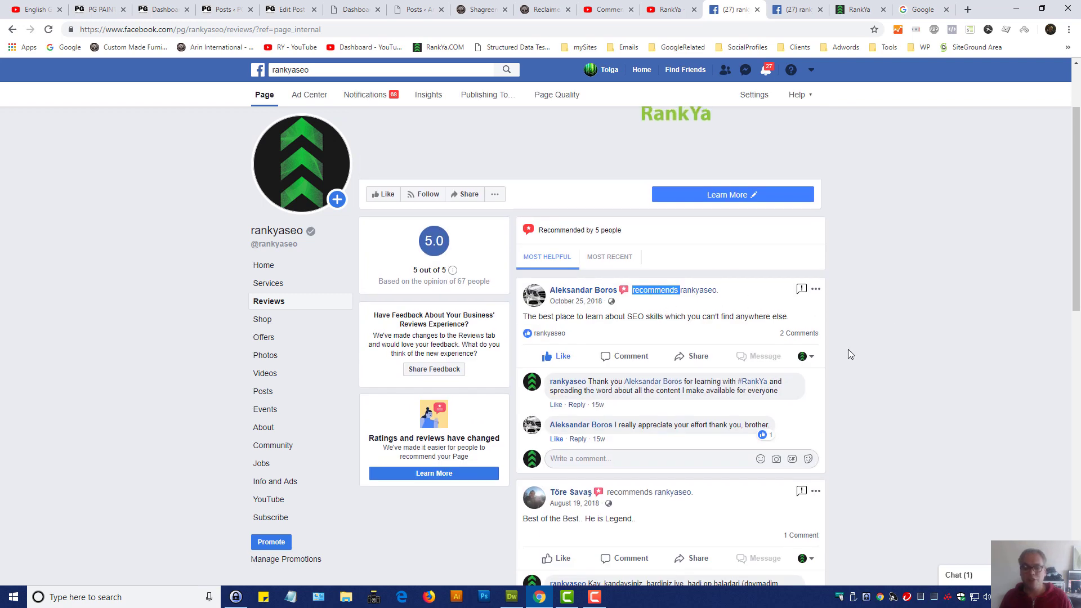
pyautogui.scroll(-7, 848, 353)
pyautogui.scroll(-2, 850, 354)
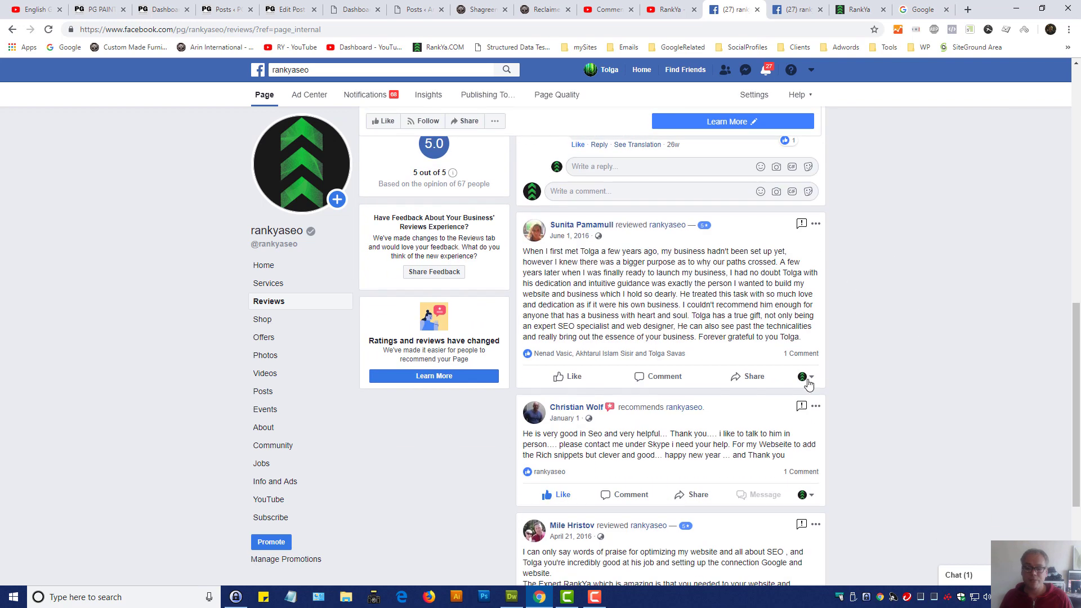
pyautogui.doubleClick(625, 226)
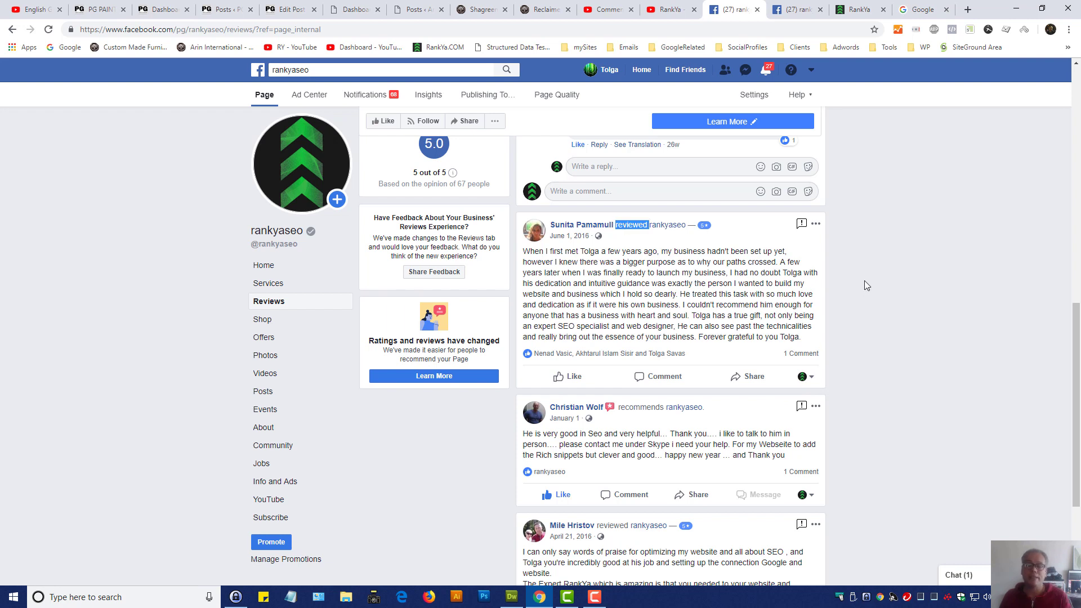
pyautogui.scroll(10, 901, 291)
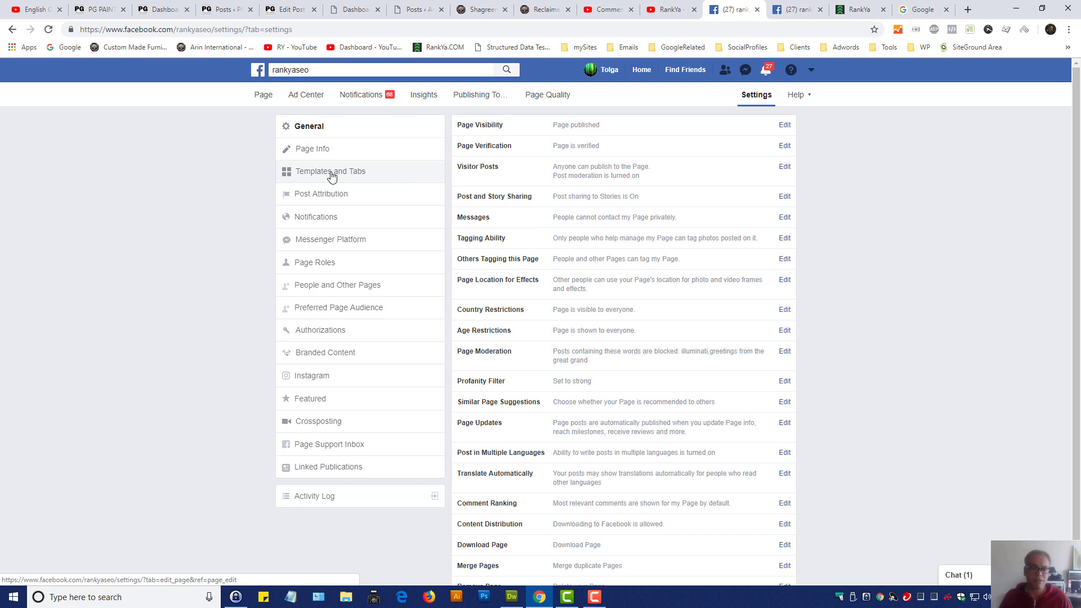
# Open the page's Templates and Tabs settings and look over the tab list.
pyautogui.click(332, 175)
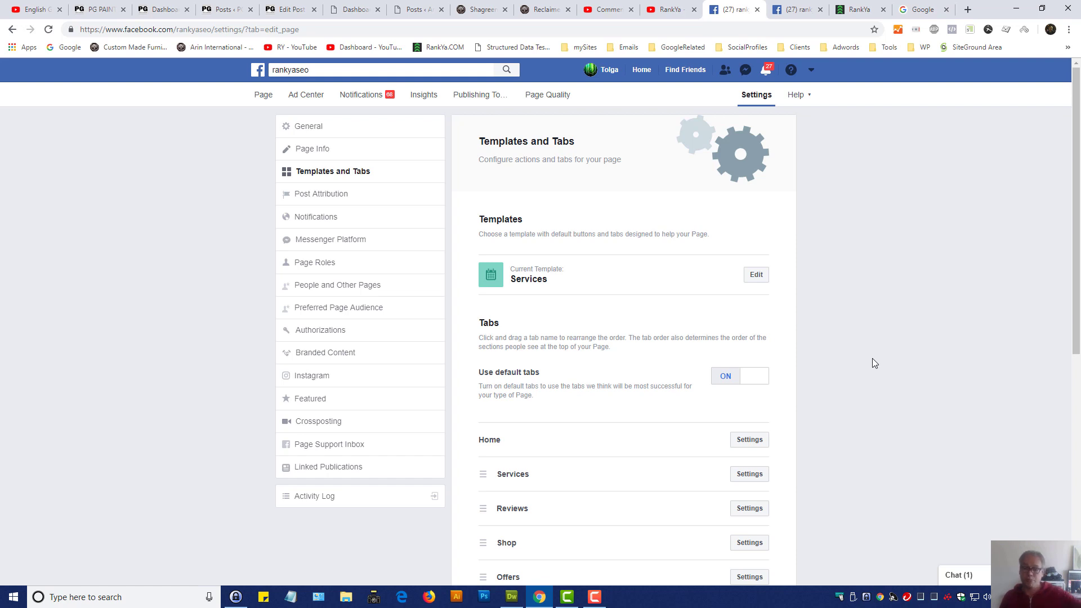
pyautogui.scroll(-2, 873, 359)
pyautogui.scroll(-1, 873, 363)
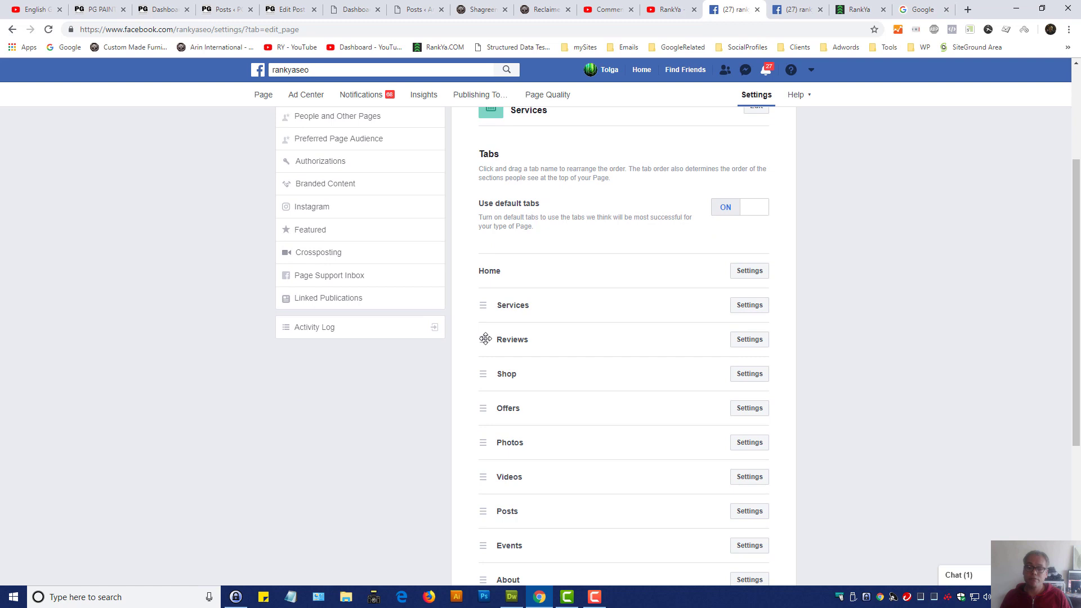
pyautogui.scroll(2, 749, 202)
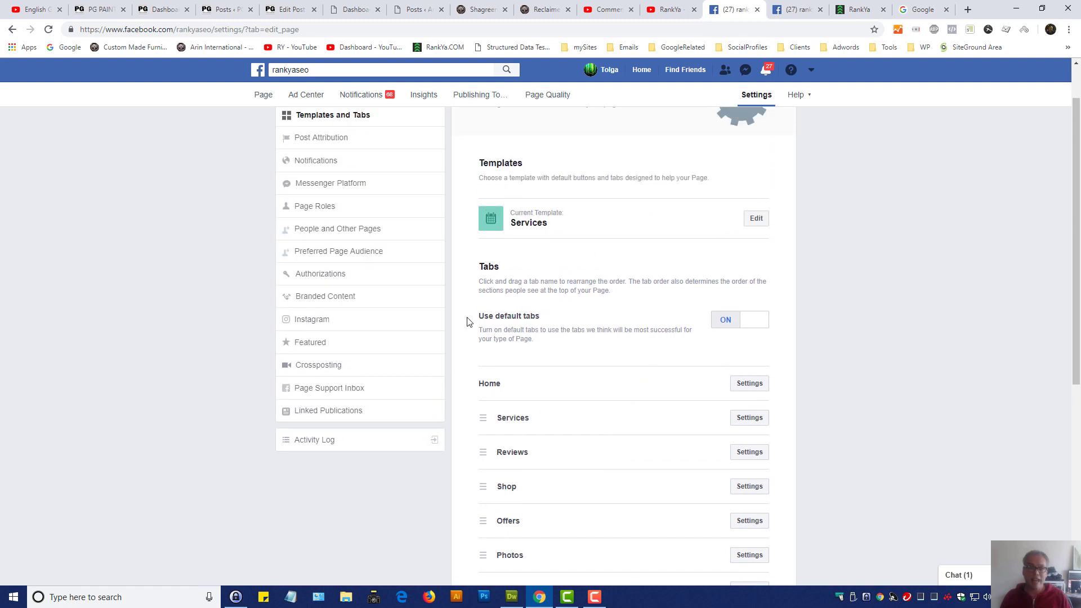
pyautogui.scroll(1, 468, 321)
# Open the page home in a new tab placed before Settings, then return to Templates and Tabs.
pyautogui.middleClick(262, 95)
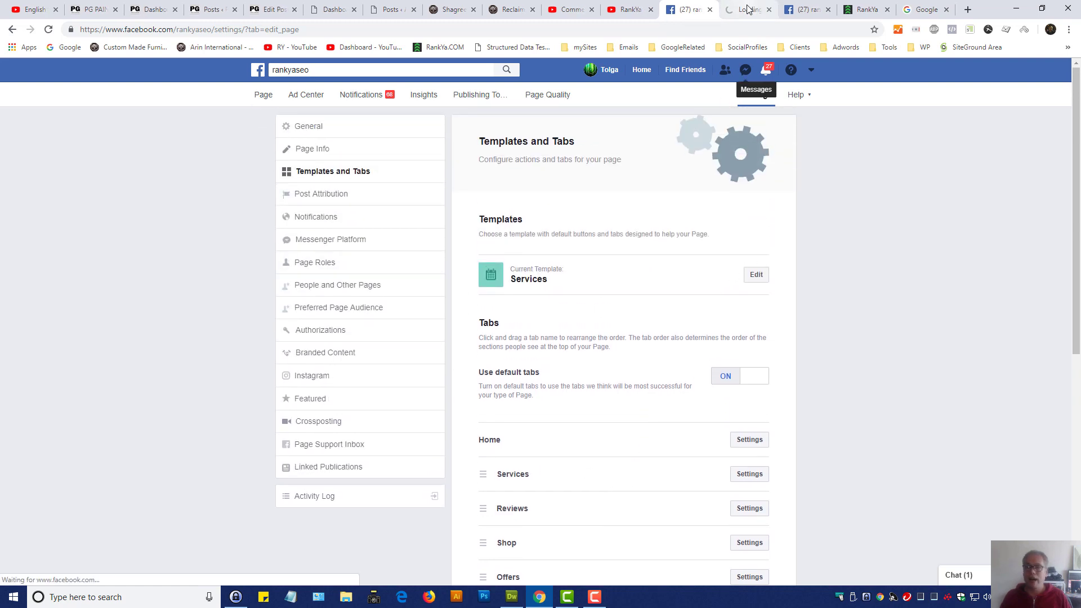
pyautogui.moveTo(748, 9); pyautogui.dragTo(693, 10)
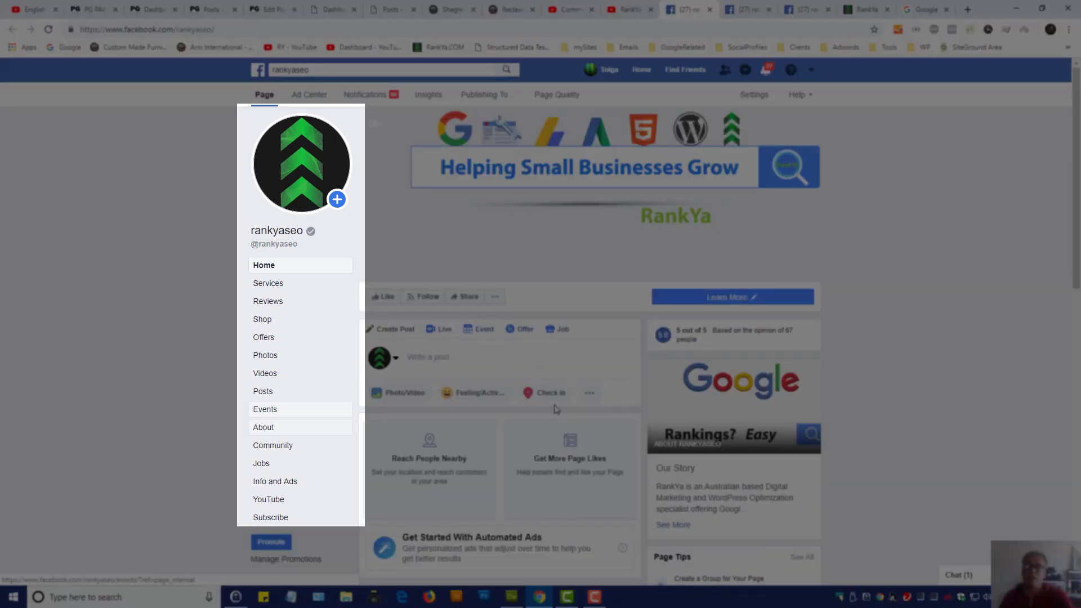
pyautogui.hotkey('ctrl', 'Tab')
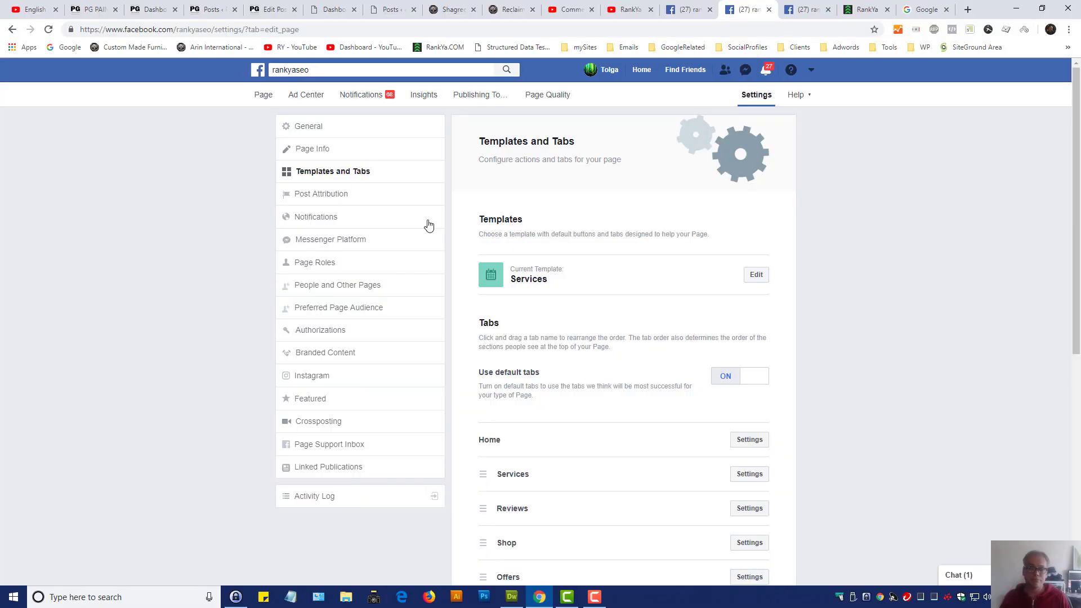
pyautogui.scroll(-2, 601, 391)
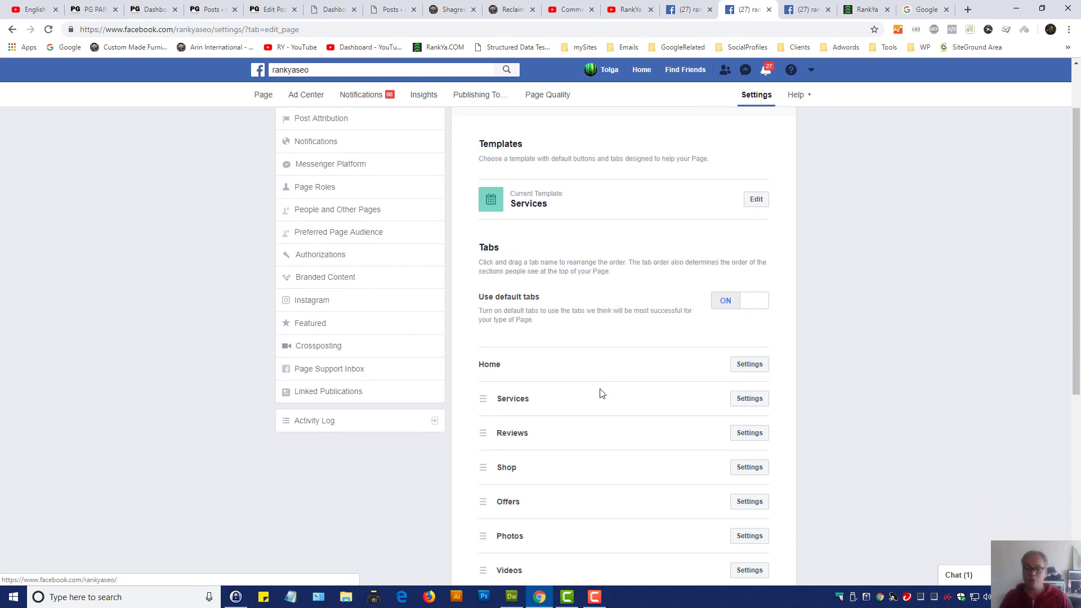
# Expand the Reviews tab settings, comparing against the Reviews tab on the page home.
pyautogui.click(750, 396)
pyautogui.scroll(-2, 842, 437)
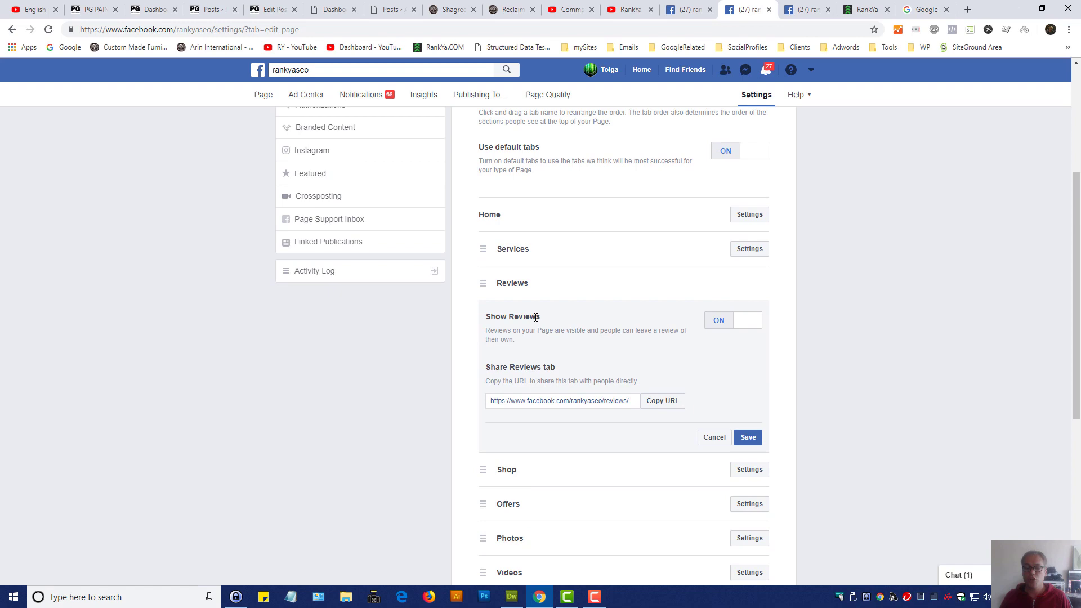
pyautogui.hotkey('ctrl', 'shift', 'Tab')
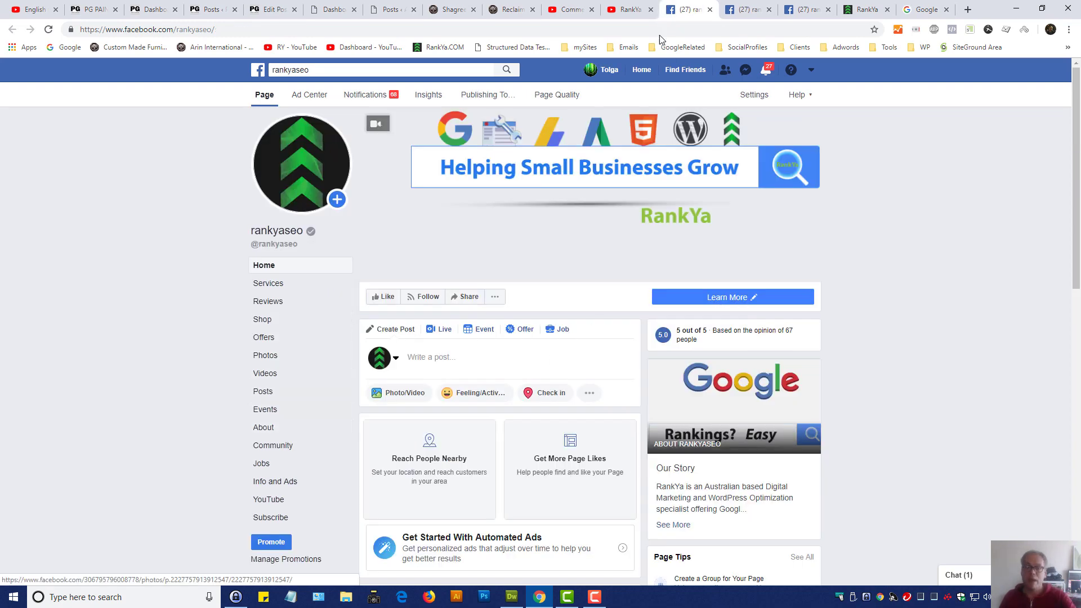
pyautogui.click(746, 10)
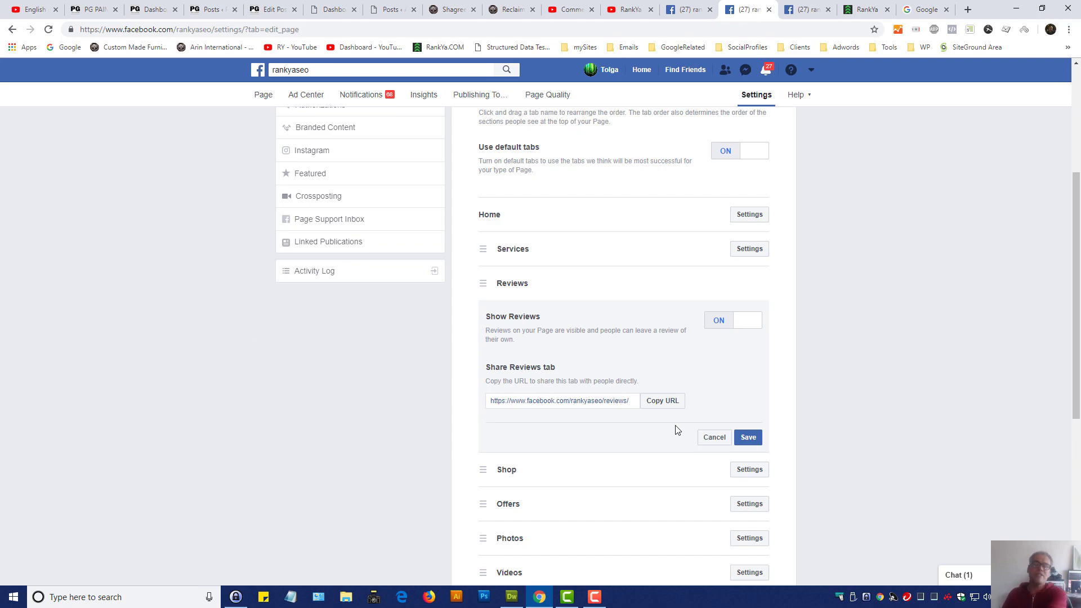
pyautogui.click(687, 10)
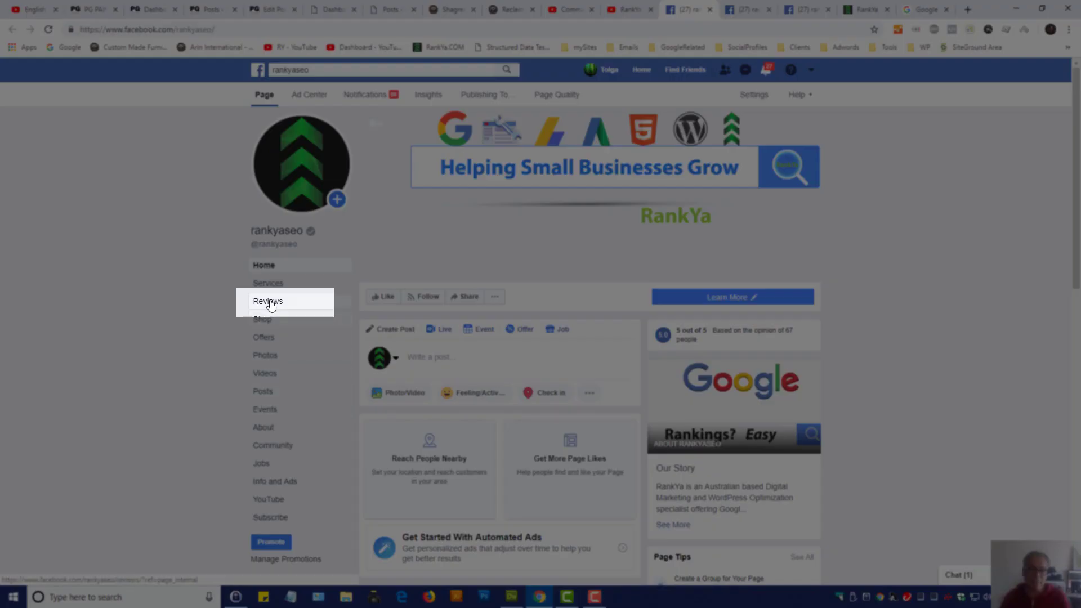
pyautogui.click(743, 9)
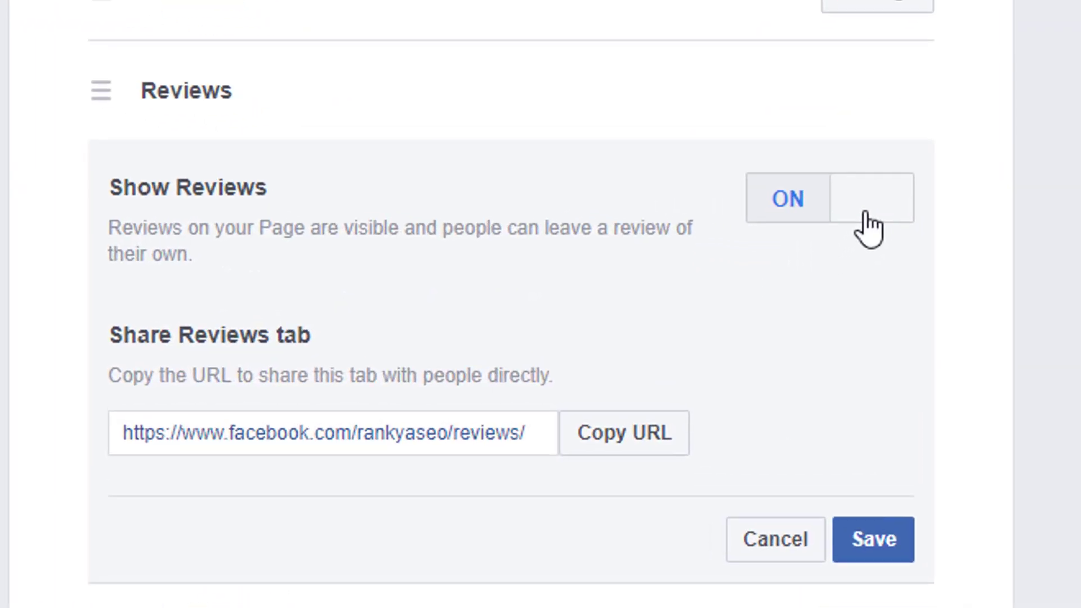
# Switch Show Reviews off, then check the result on the page home.
pyautogui.click(755, 319)
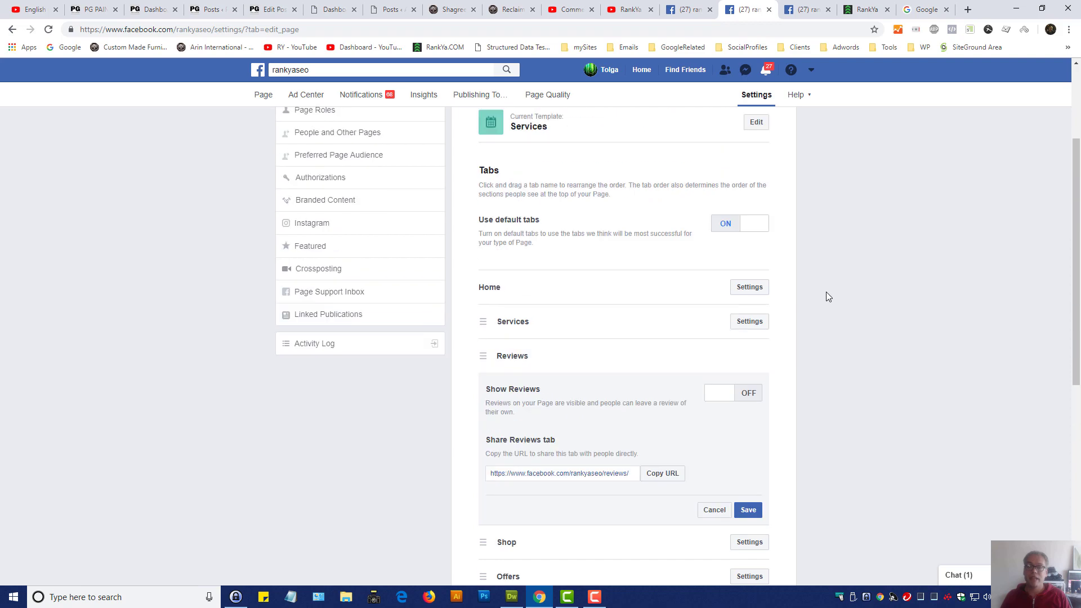
pyautogui.scroll(3, 826, 291)
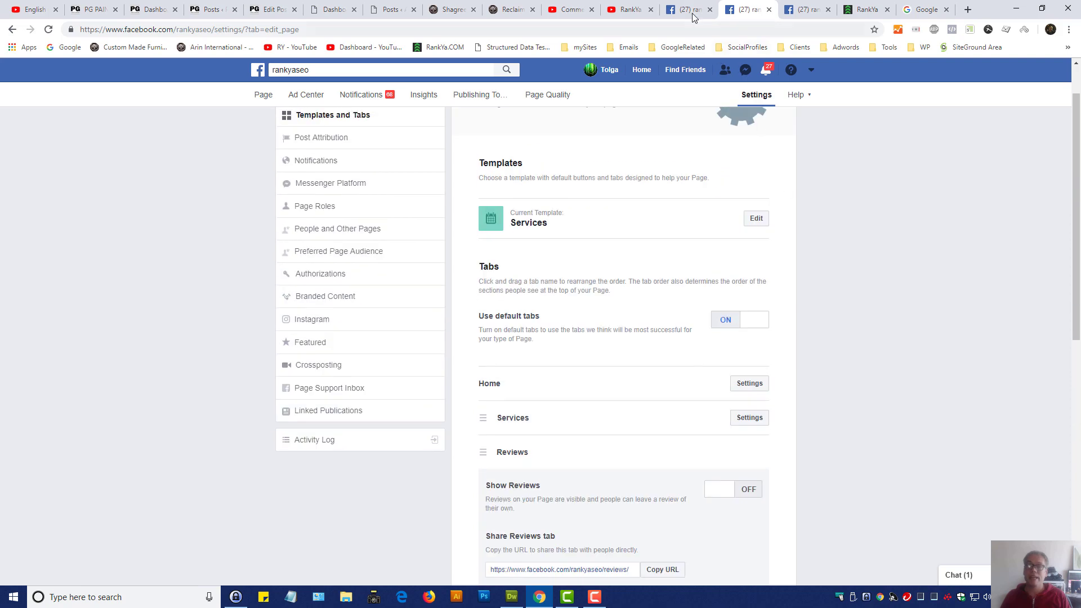
pyautogui.click(690, 9)
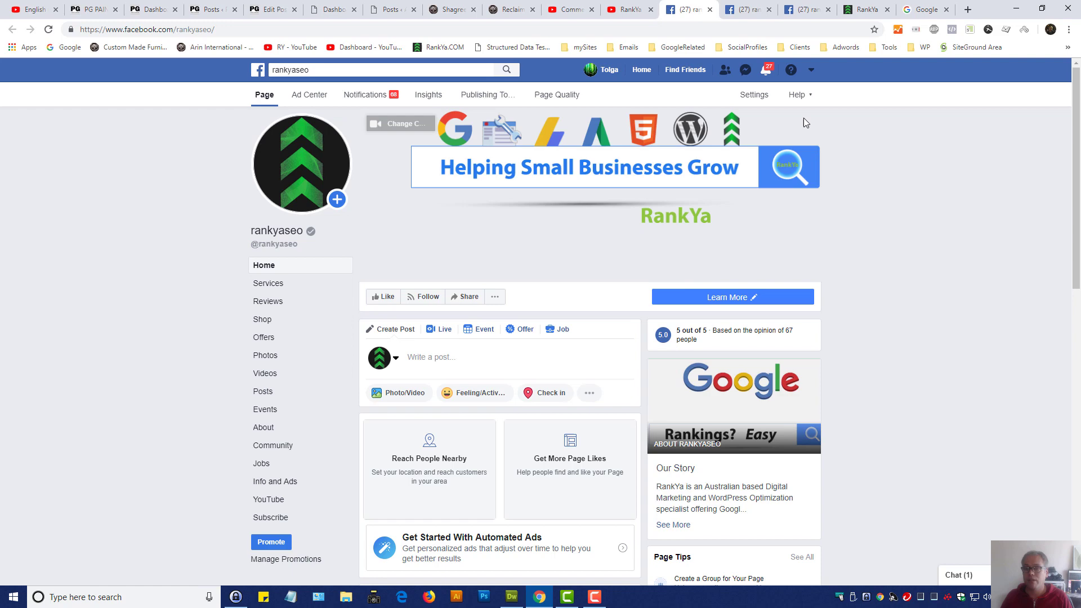
# Scroll the timeline down to the January 30 'SEO Made Easy' post and its first comment.
pyautogui.scroll(-7, 835, 329)
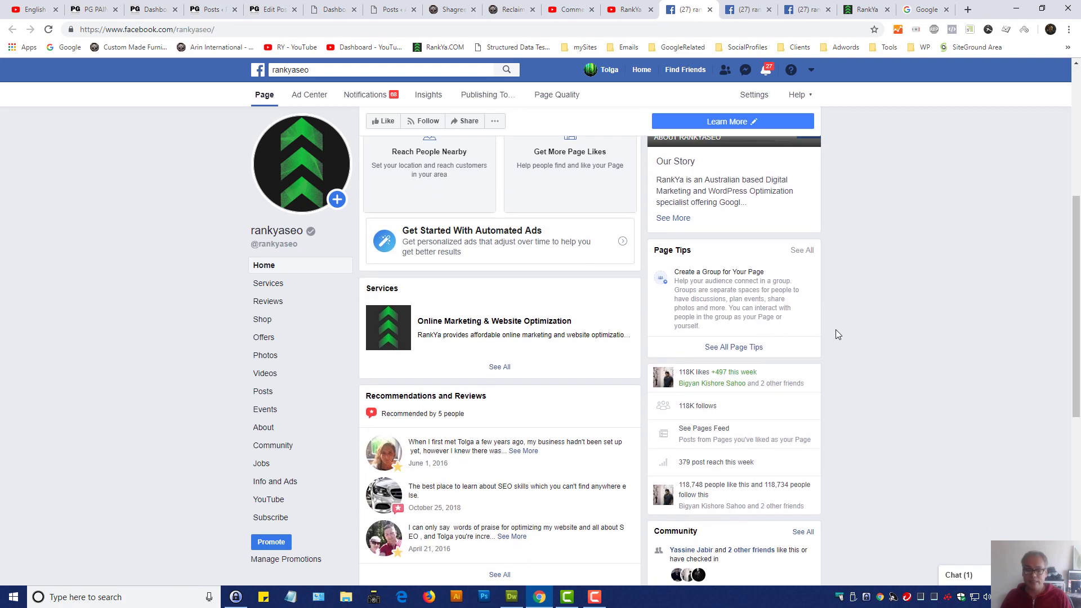
pyautogui.scroll(-7, 465, 361)
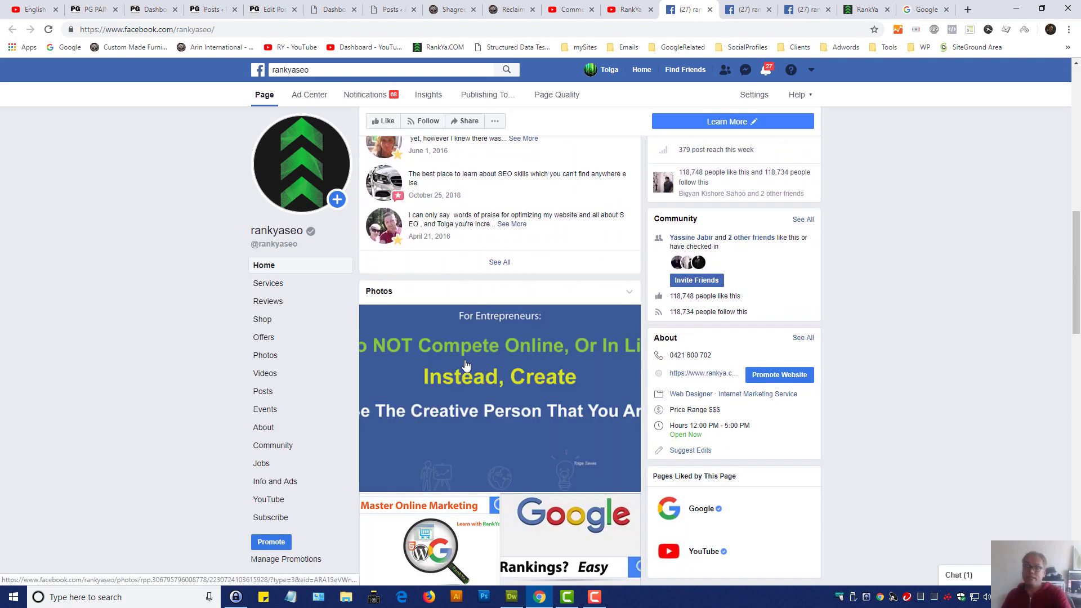
pyautogui.scroll(-9, 465, 363)
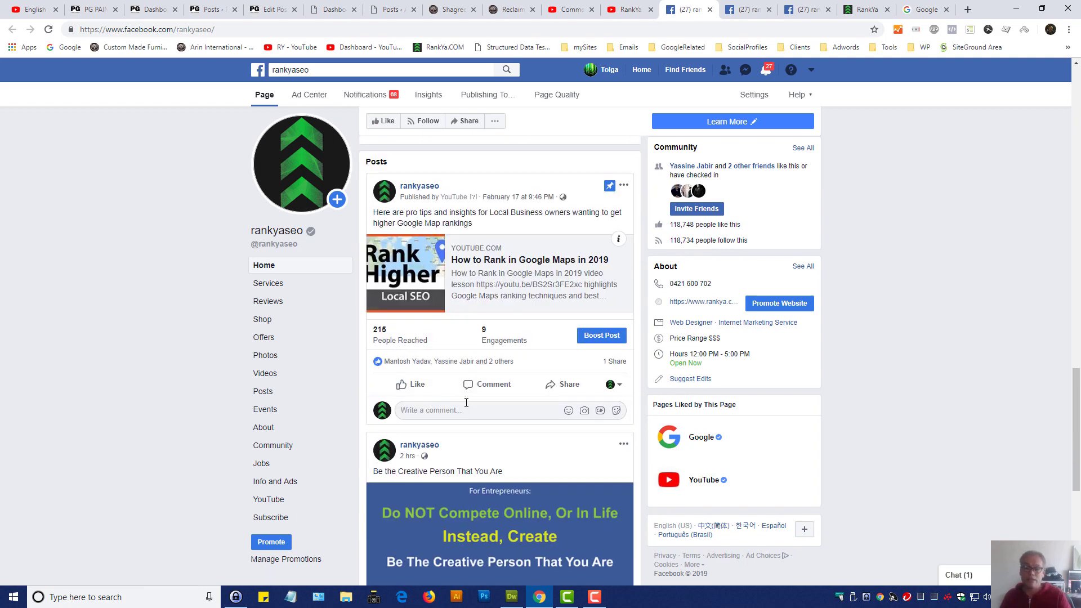
pyautogui.scroll(-3, 465, 402)
pyautogui.scroll(-3, 466, 408)
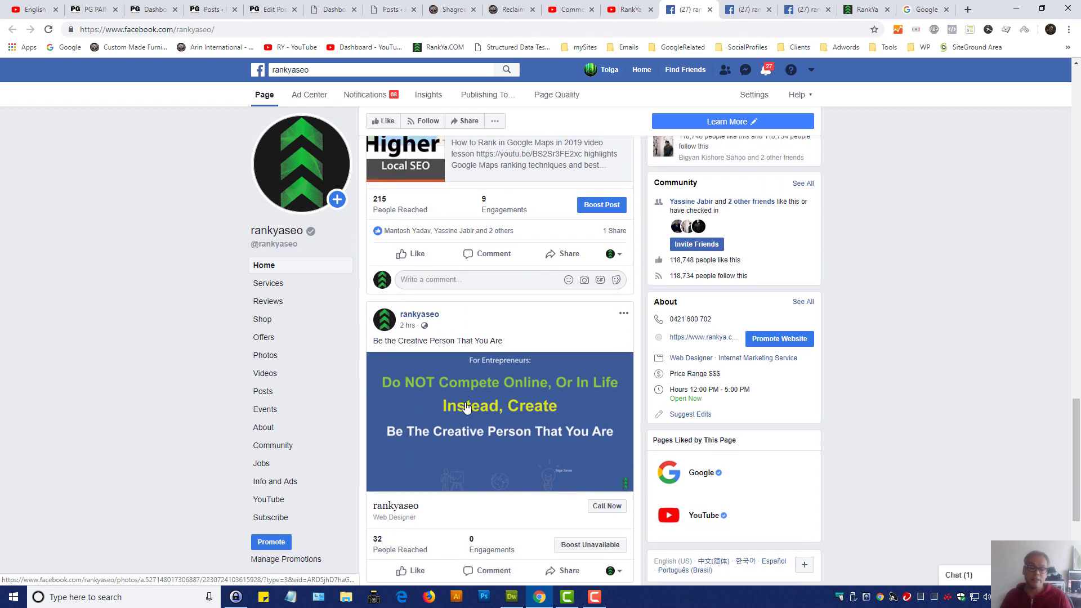
pyautogui.scroll(-15, 513, 378)
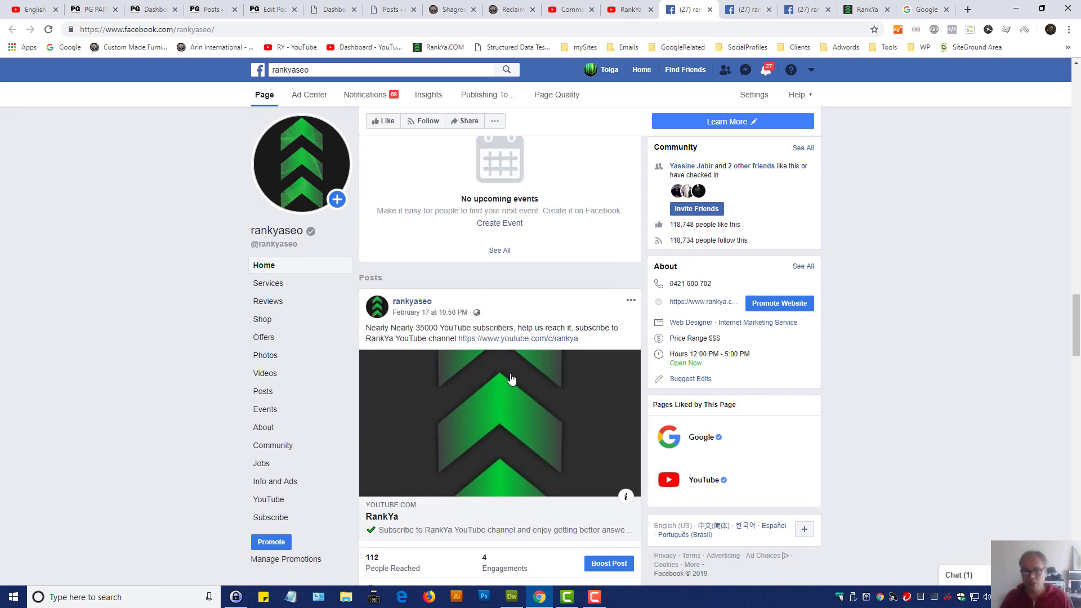
pyautogui.scroll(-15, 511, 378)
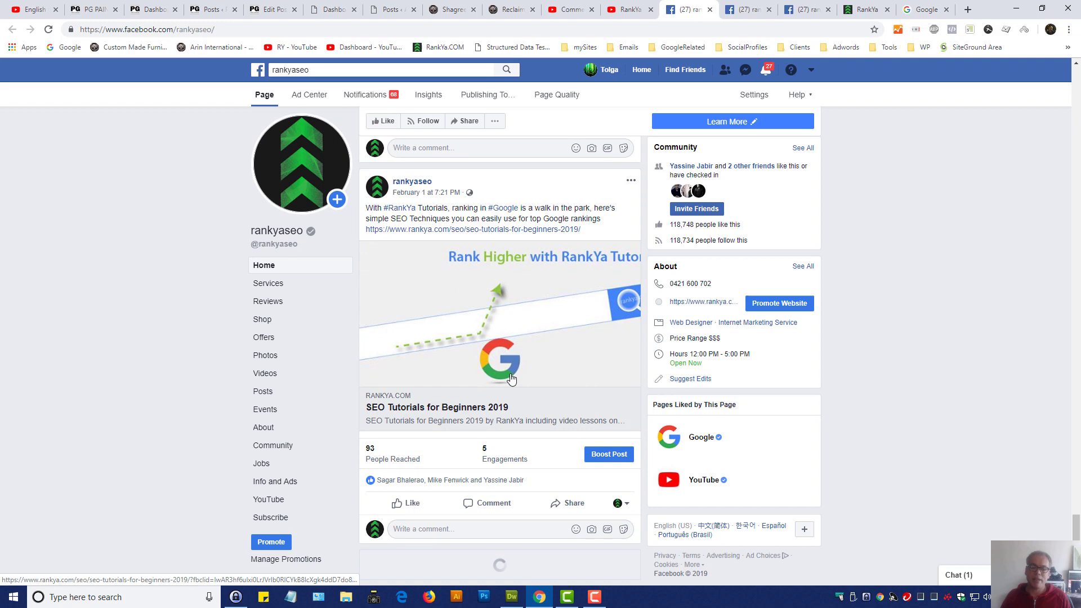
pyautogui.scroll(-5, 556, 342)
pyautogui.scroll(-10, 557, 341)
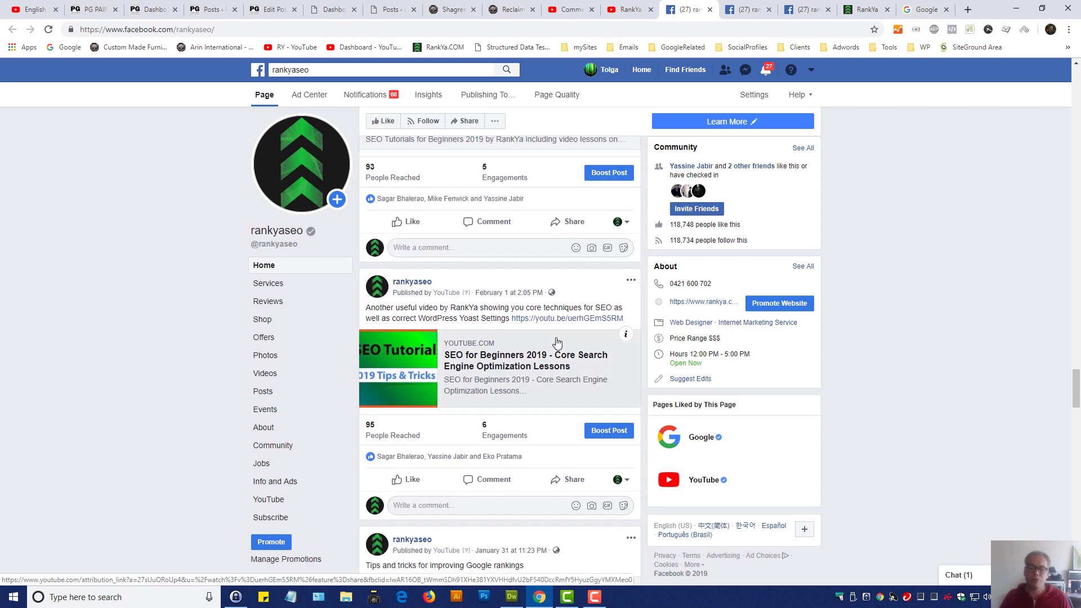
pyautogui.scroll(-6, 557, 342)
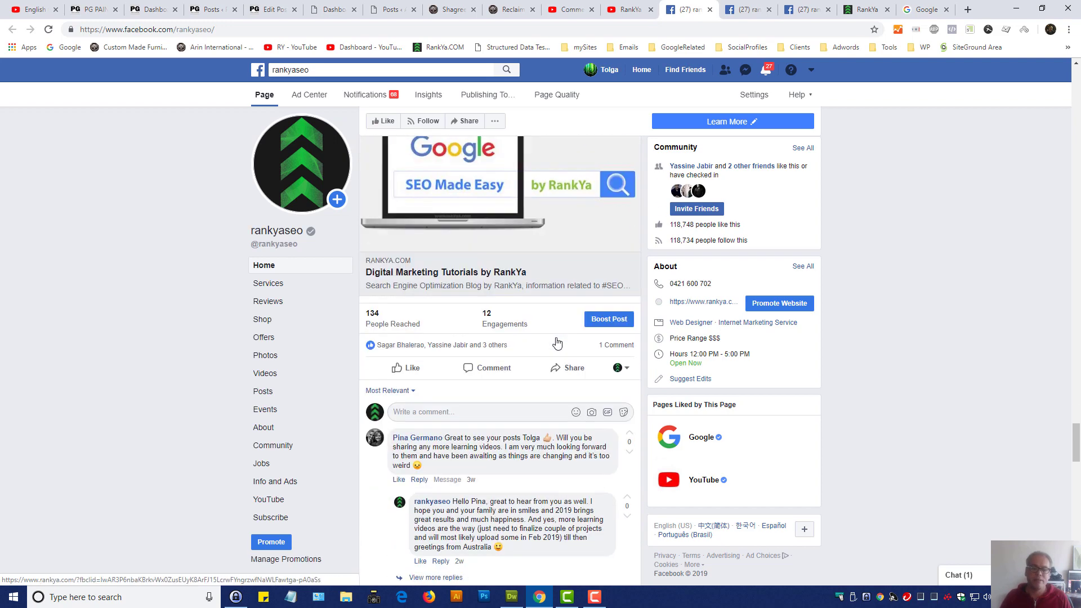
pyautogui.moveTo(414, 283)
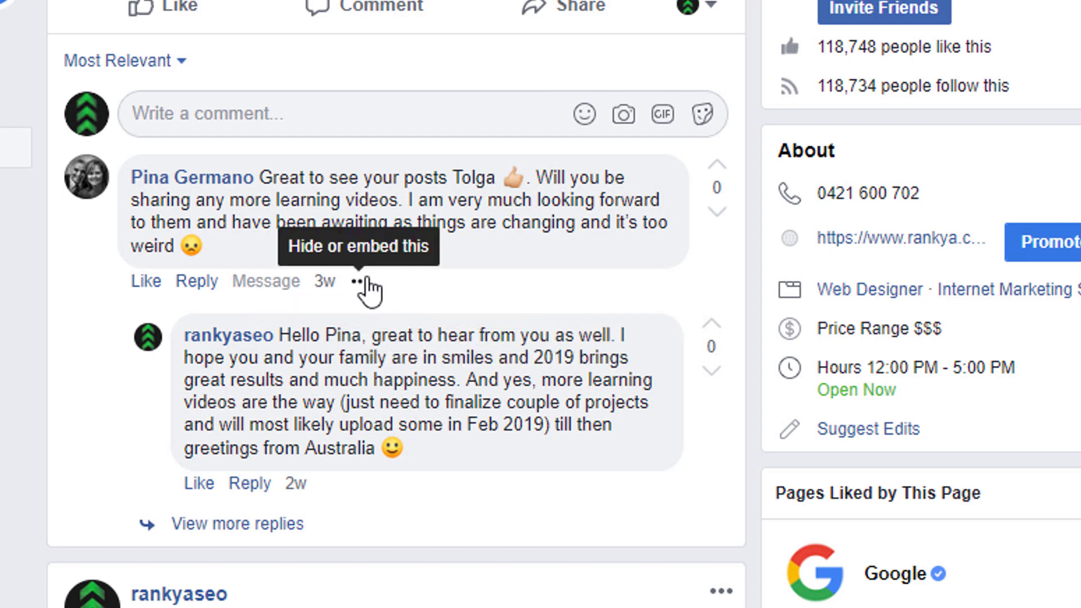
# In Moderate Comments, select the SEO Tutorials 2019 reply and first thread, then close without deleting.
pyautogui.click(363, 283)
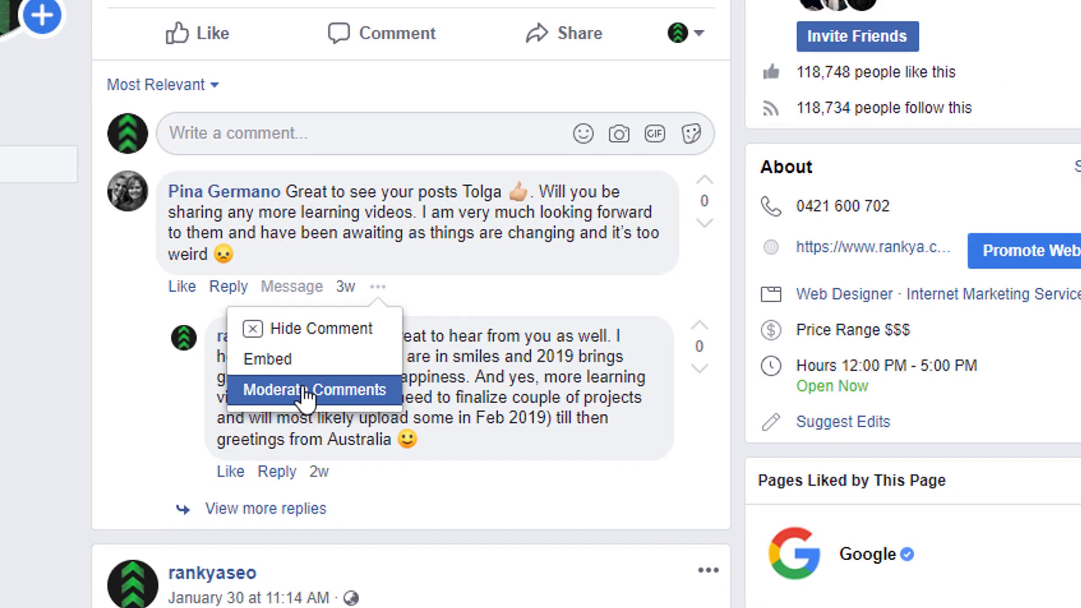
pyautogui.click(279, 395)
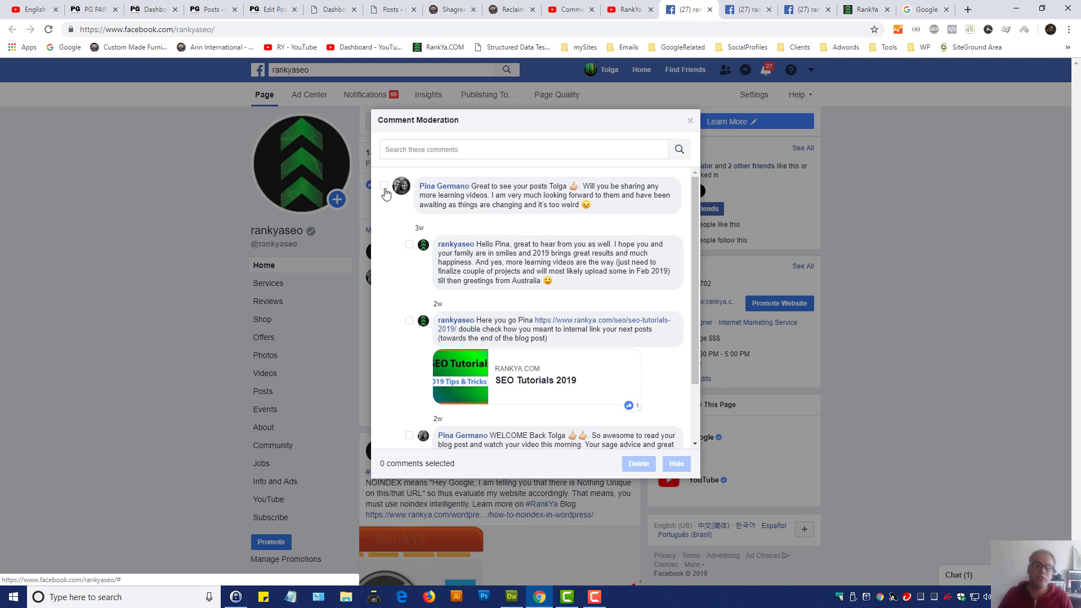
pyautogui.click(410, 322)
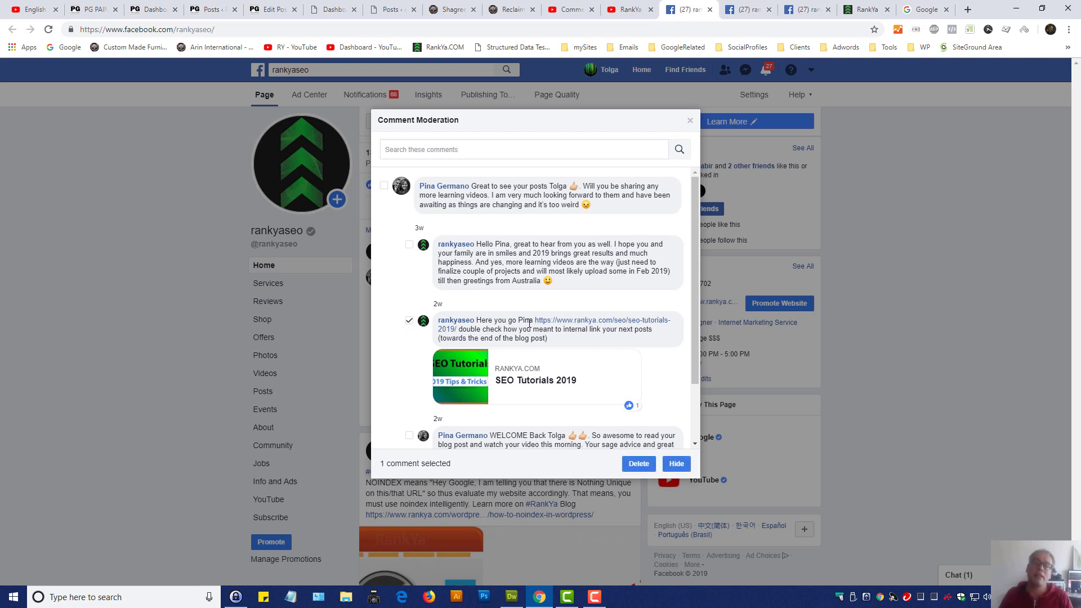
pyautogui.click(383, 188)
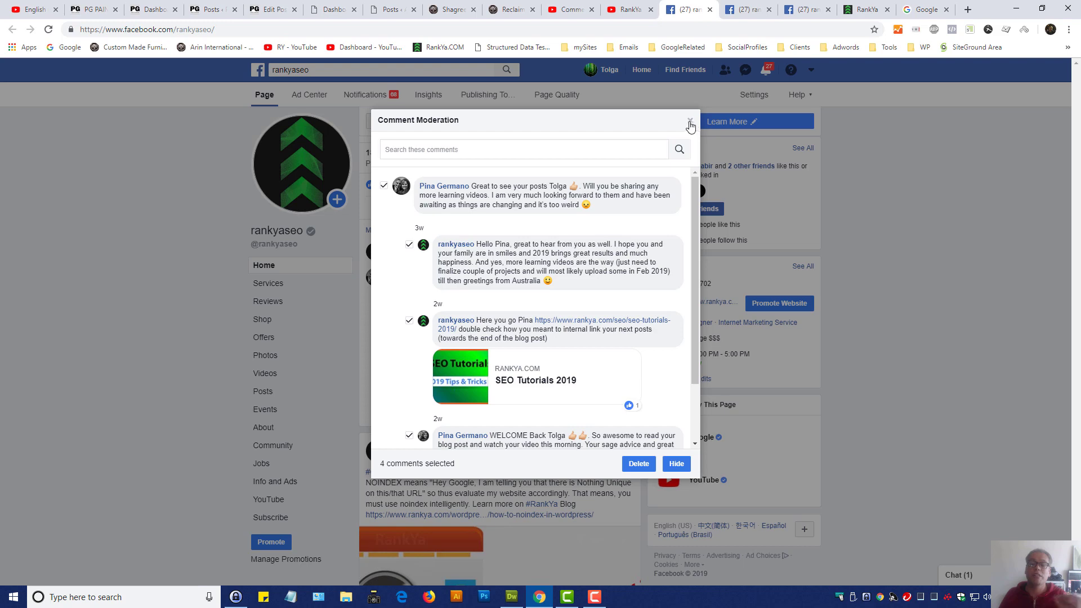
pyautogui.click(691, 121)
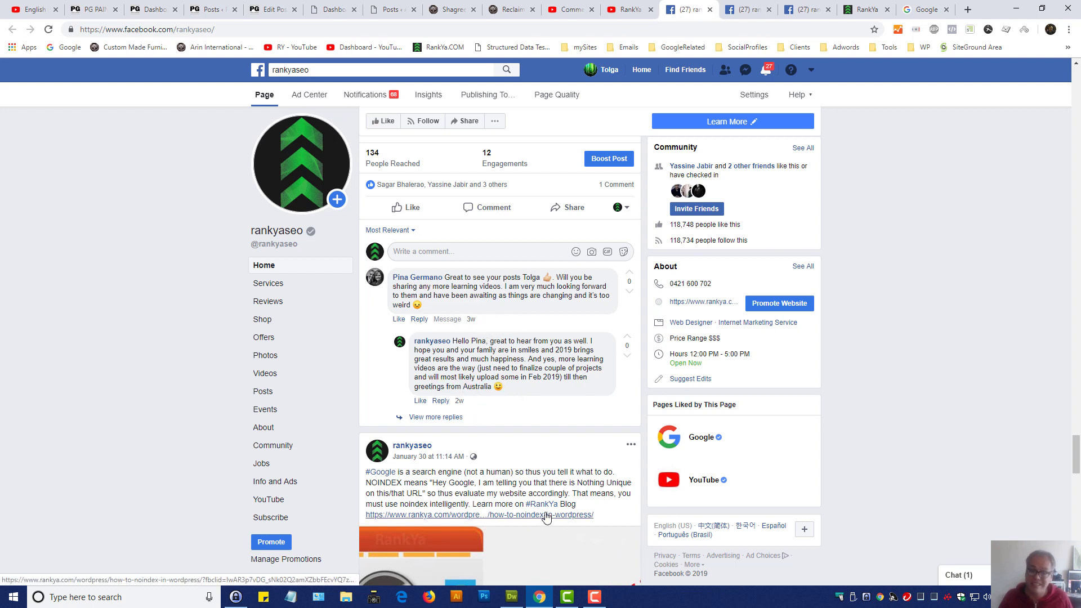
# Open and dismiss the first comment's options again, then scroll the feed.
pyautogui.click(486, 319)
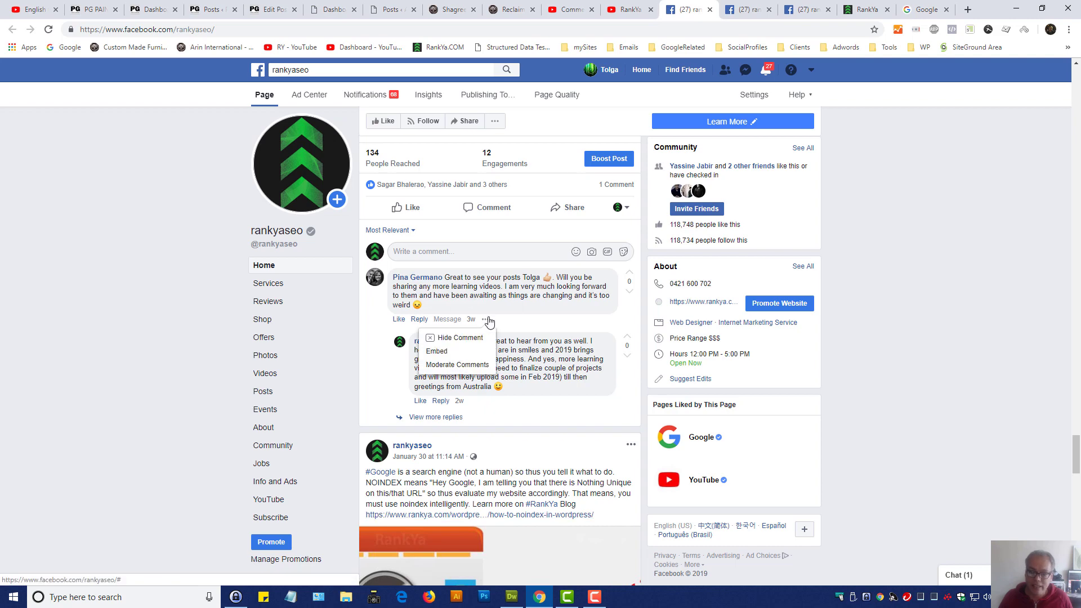
pyautogui.click(910, 339)
pyautogui.scroll(-10, 901, 361)
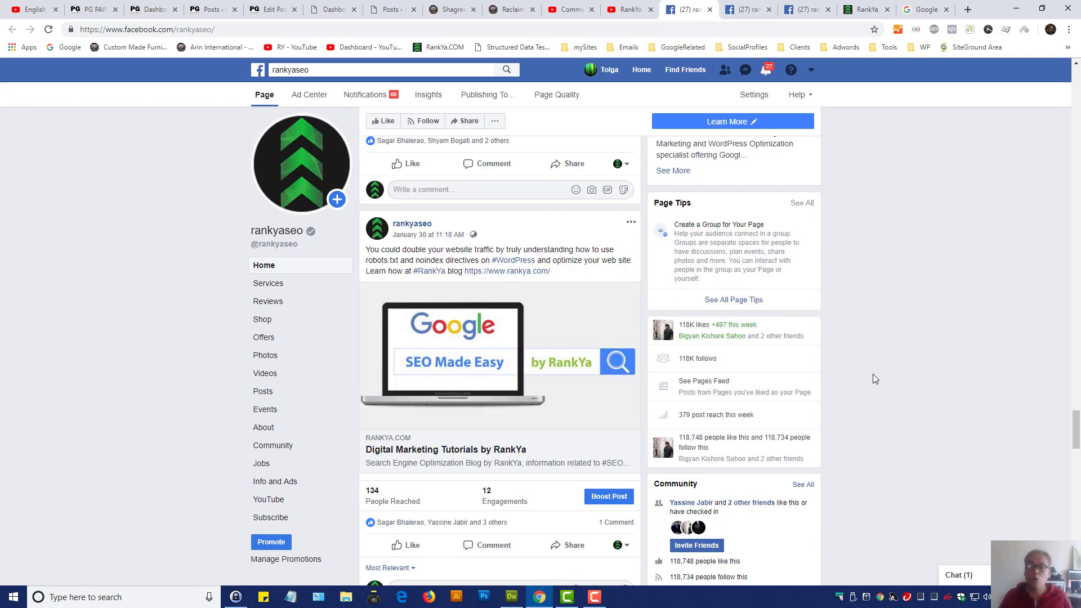
pyautogui.scroll(10, 869, 383)
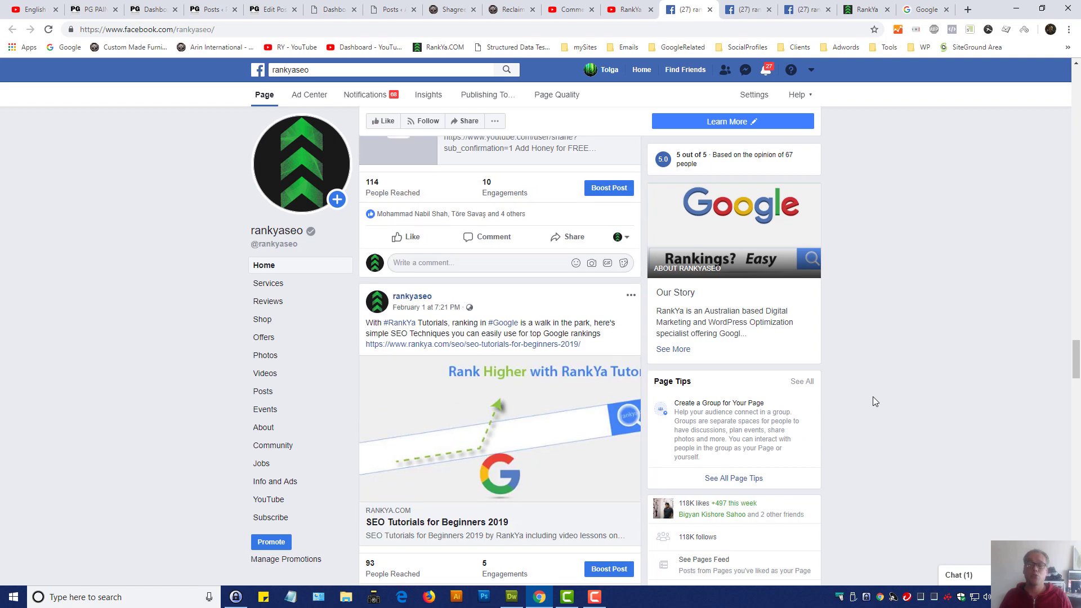
# Go to Settings > People and Other Pages and tick one recent liker.
pyautogui.click(755, 95)
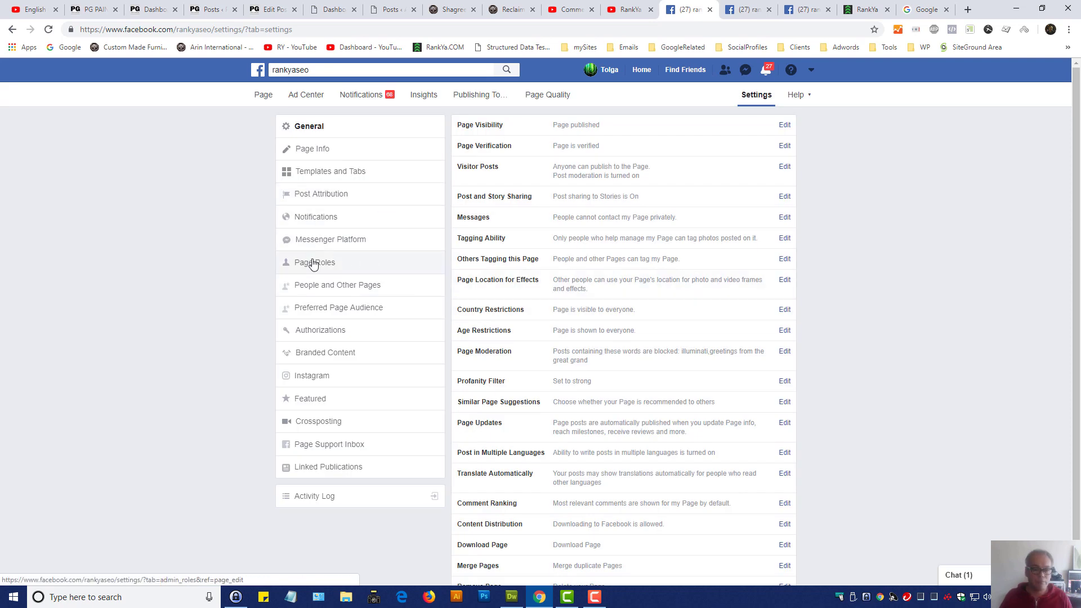
pyautogui.click(340, 291)
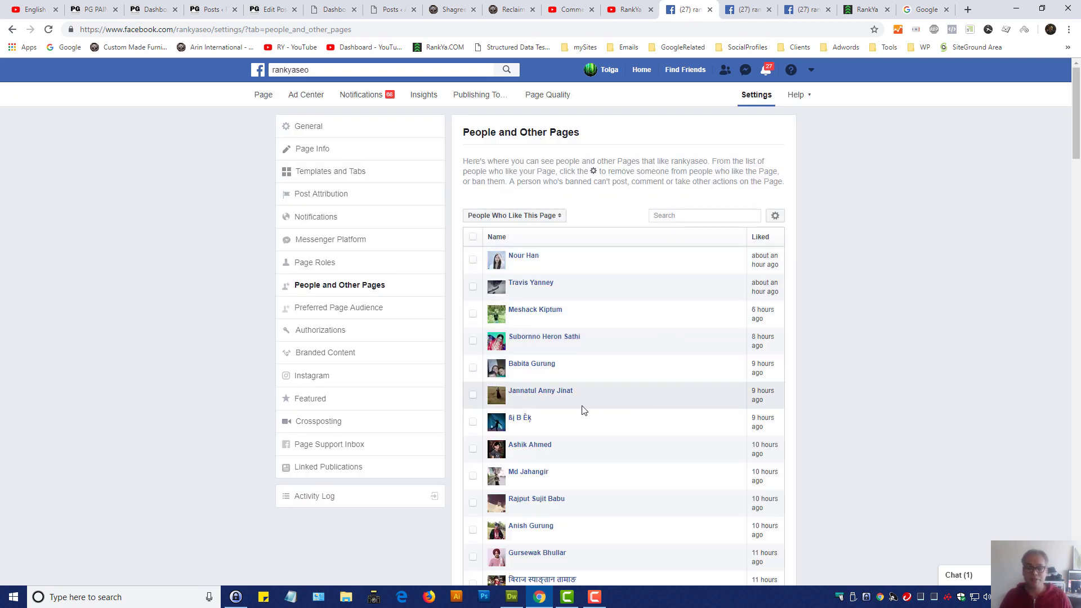
pyautogui.click(473, 395)
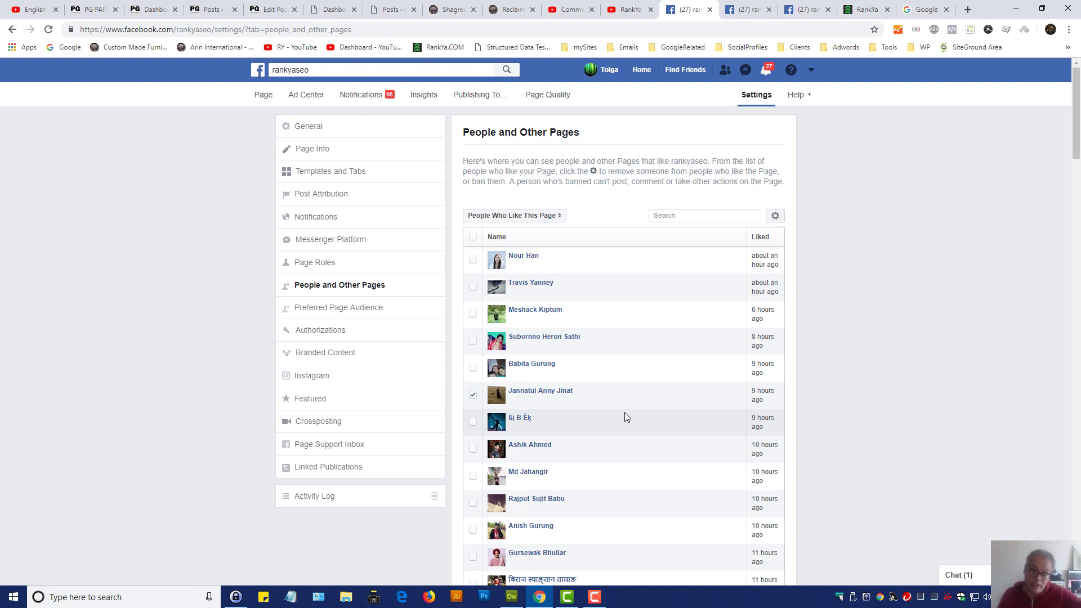
pyautogui.click(660, 218)
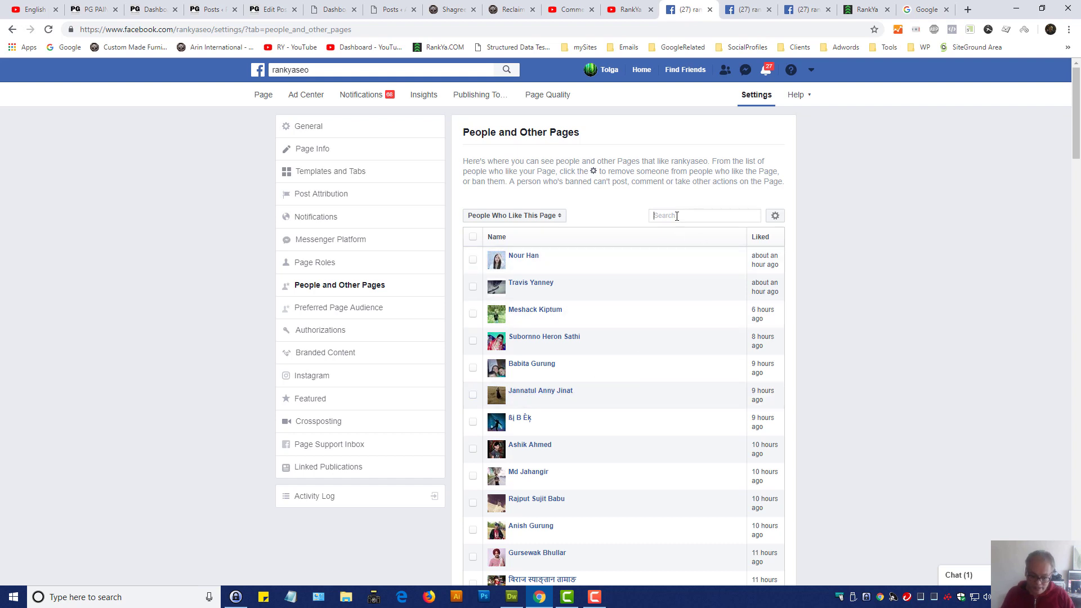
pyautogui.write('Ja')
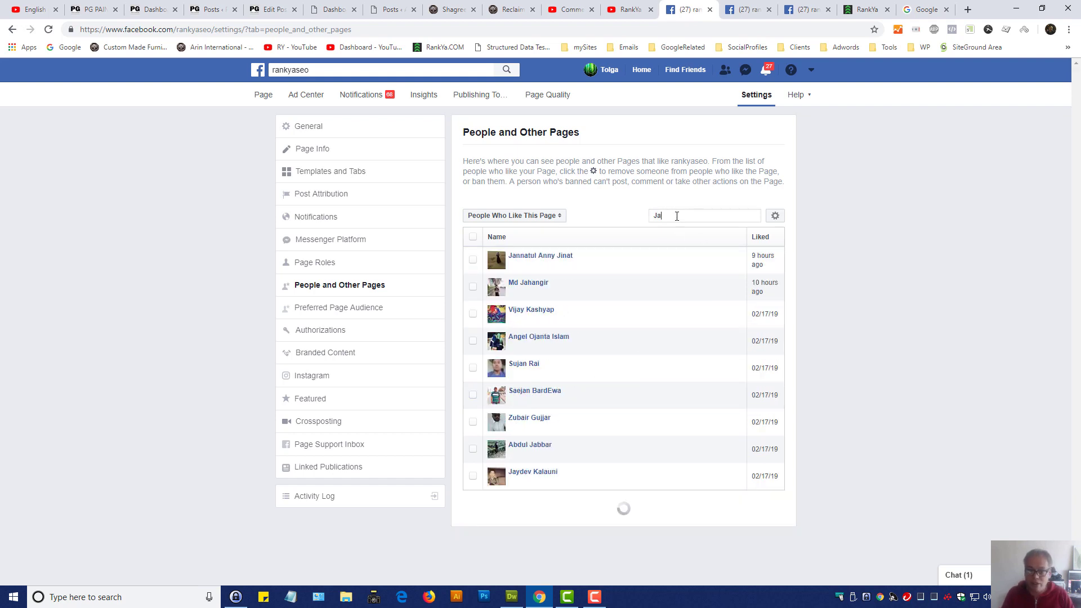
pyautogui.write('n')
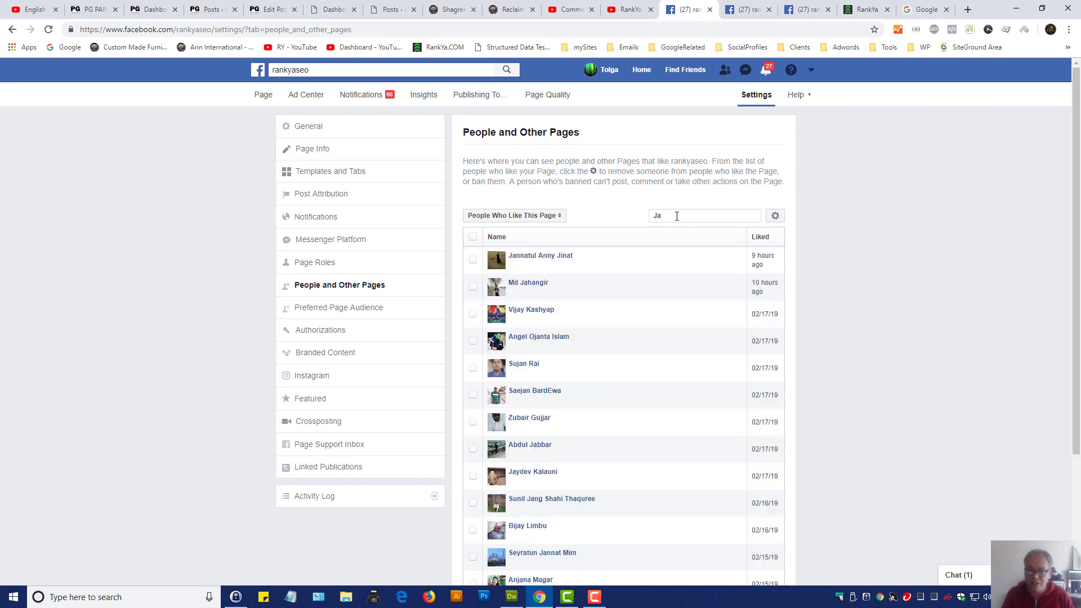
pyautogui.write('n')
pyautogui.press('BackSpace')
pyautogui.press('BackSpace')
pyautogui.press('BackSpace')
pyautogui.press('BackSpace')
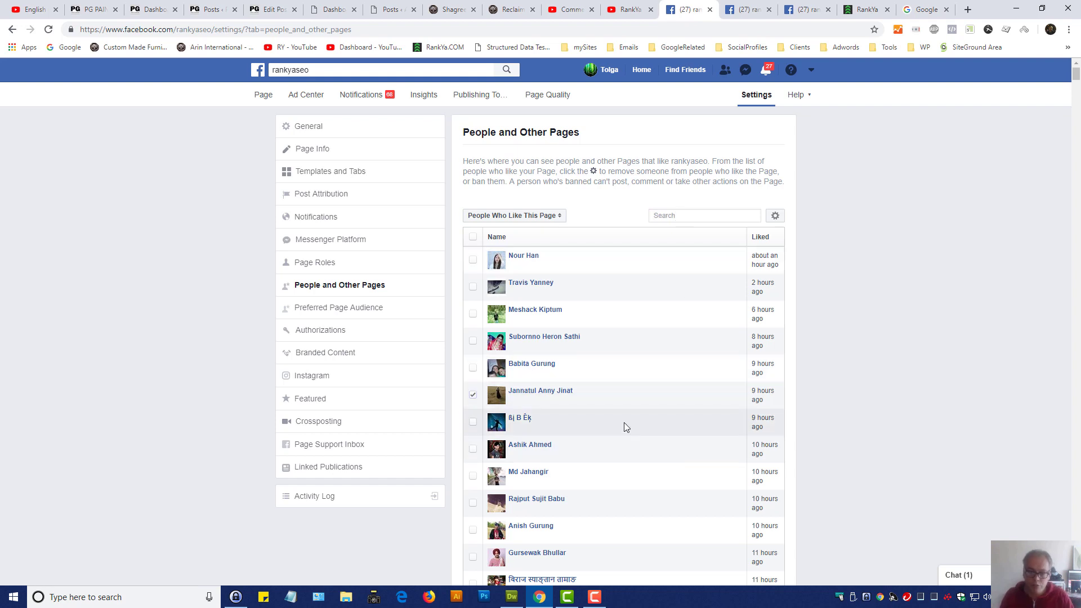
pyautogui.moveTo(544, 395)
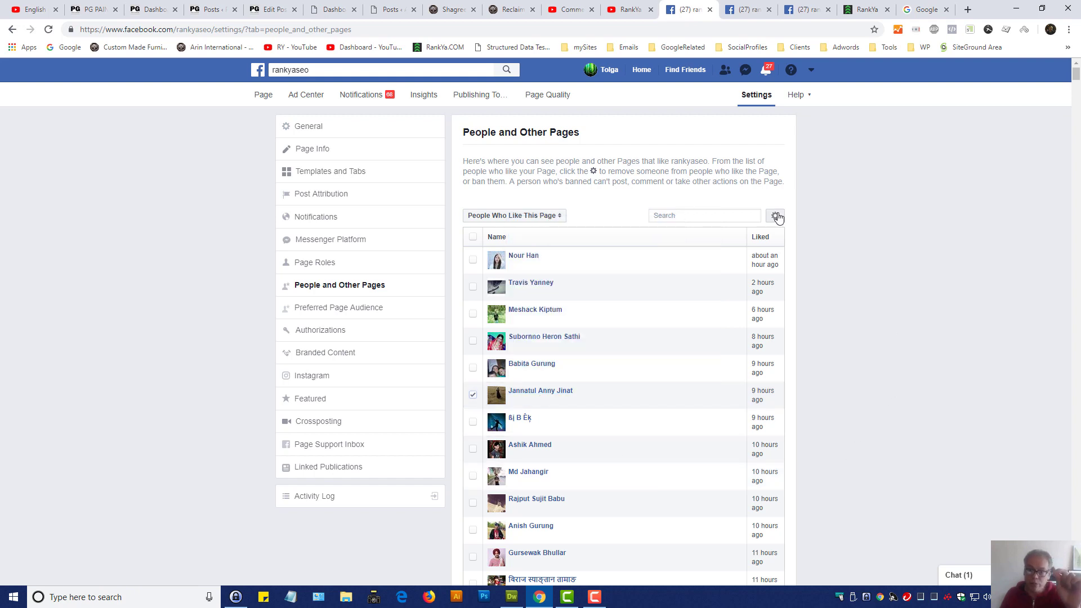
pyautogui.click(777, 217)
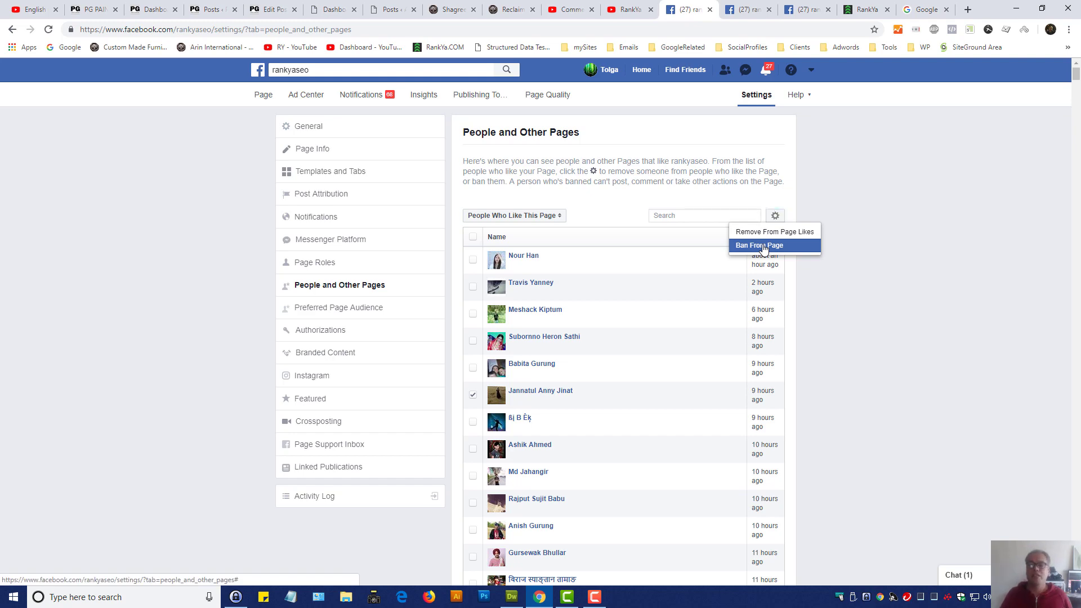
pyautogui.click(764, 248)
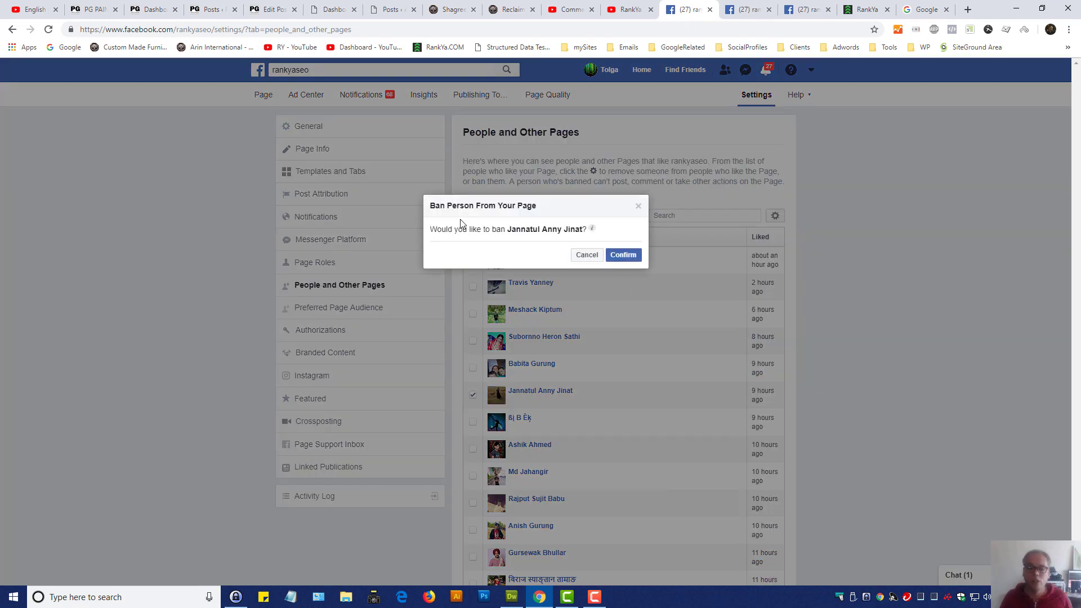
pyautogui.moveTo(594, 231)
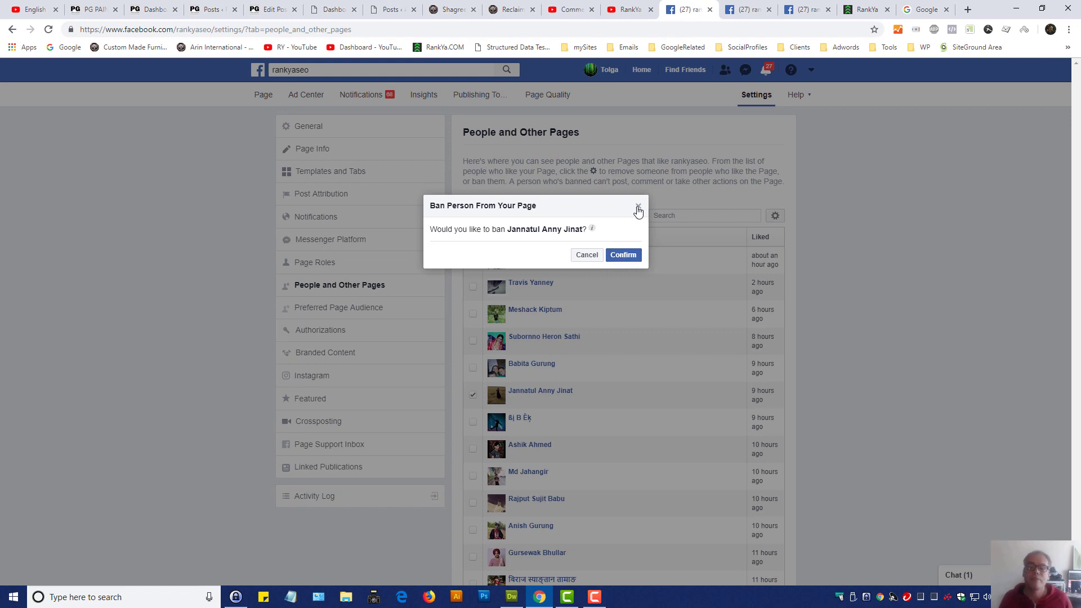
pyautogui.click(638, 206)
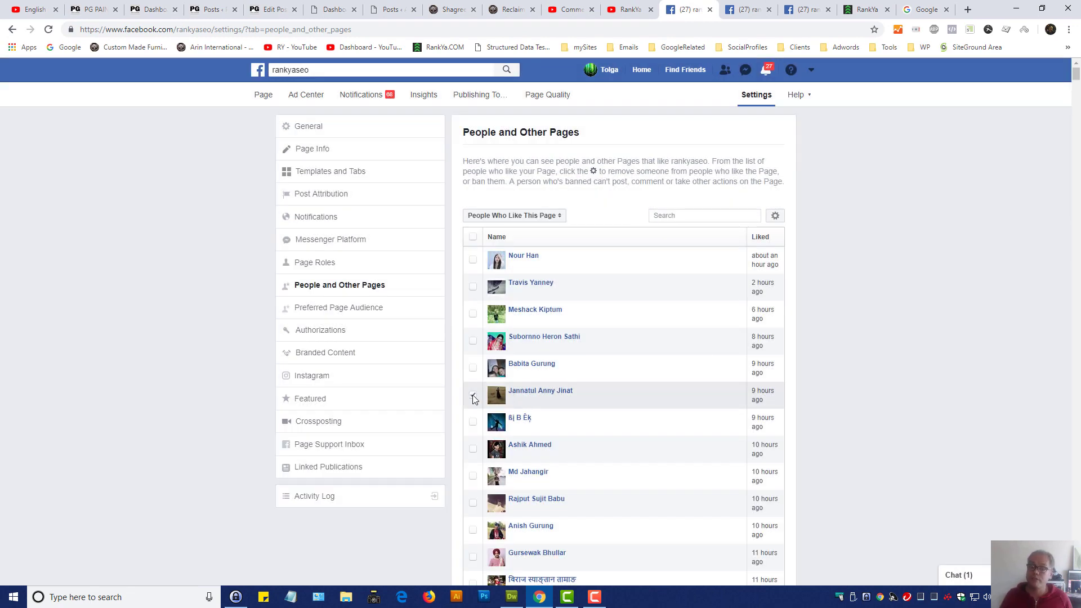
# Untick the liker and look at the liker actions menu without choosing anything.
pyautogui.click(683, 214)
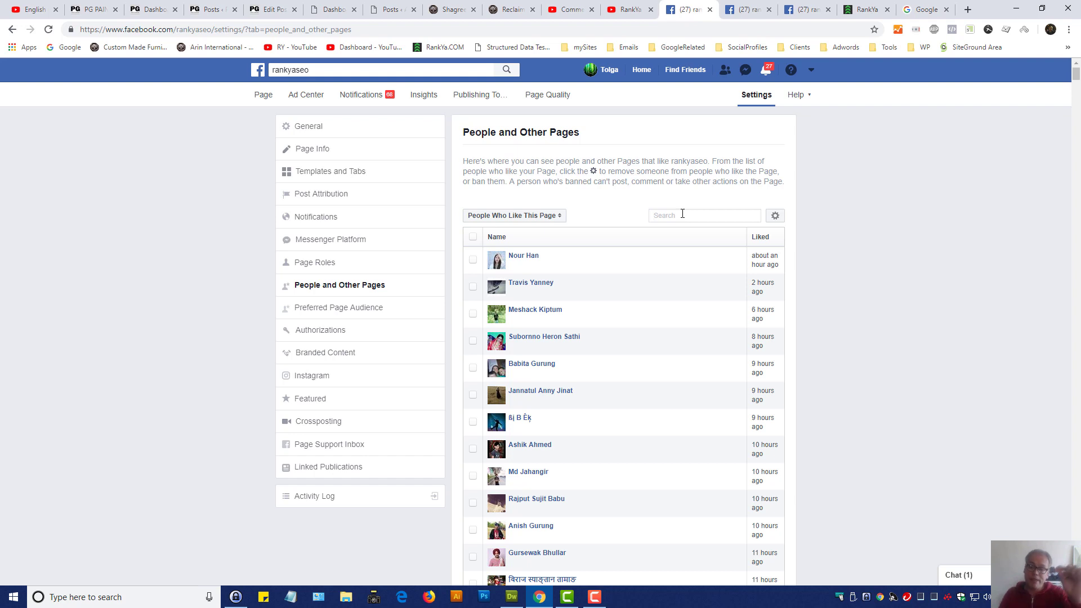
pyautogui.click(775, 215)
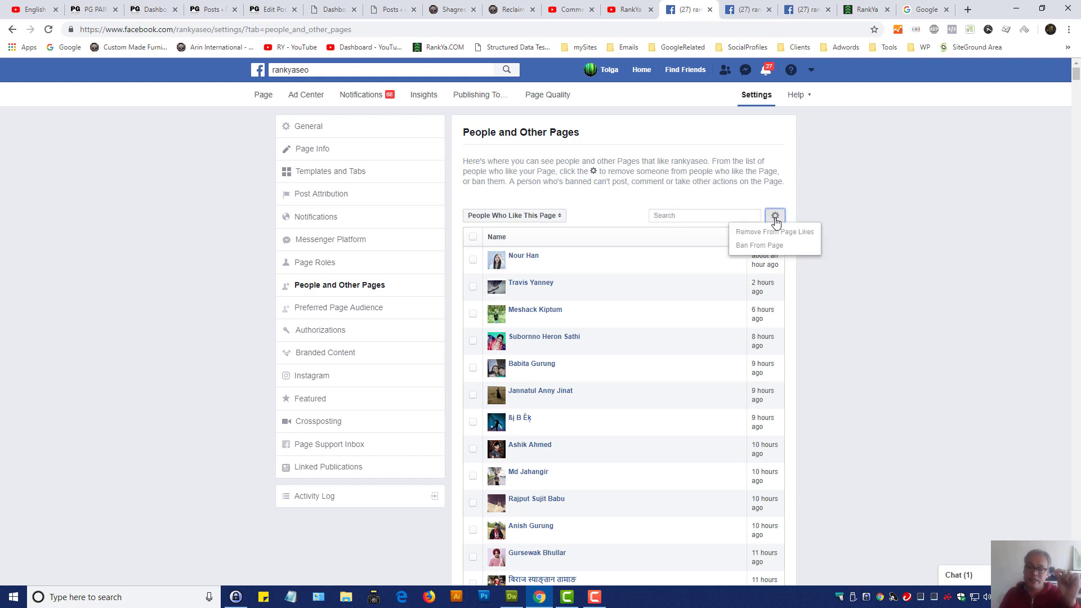
pyautogui.click(916, 263)
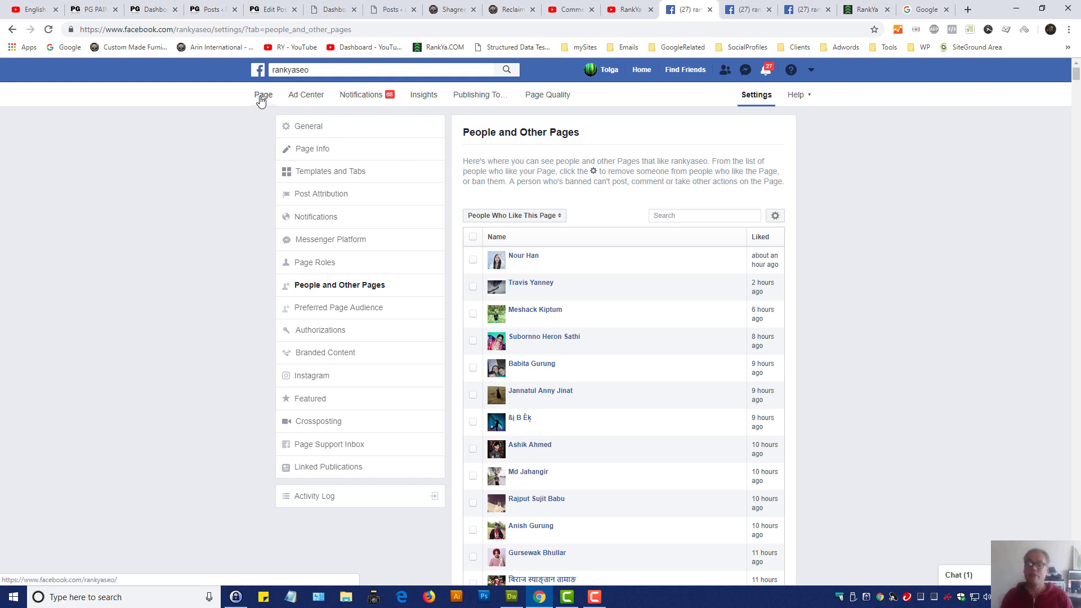
# Open the rankyaseo Page home in a new tab and switch to it.
pyautogui.rightClick(263, 101)
pyautogui.click(276, 104)
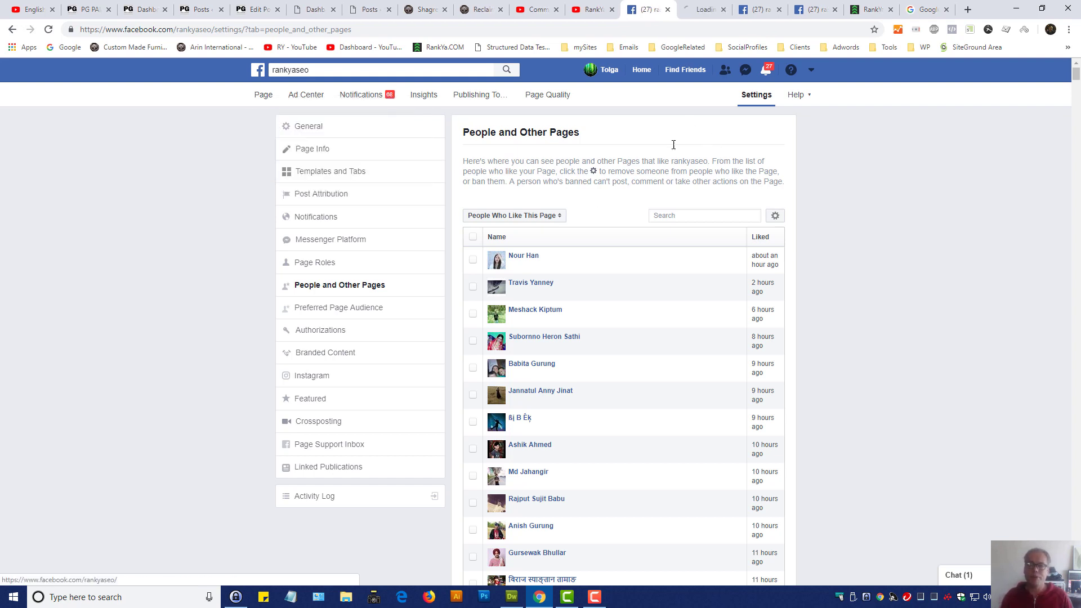
pyautogui.click(704, 10)
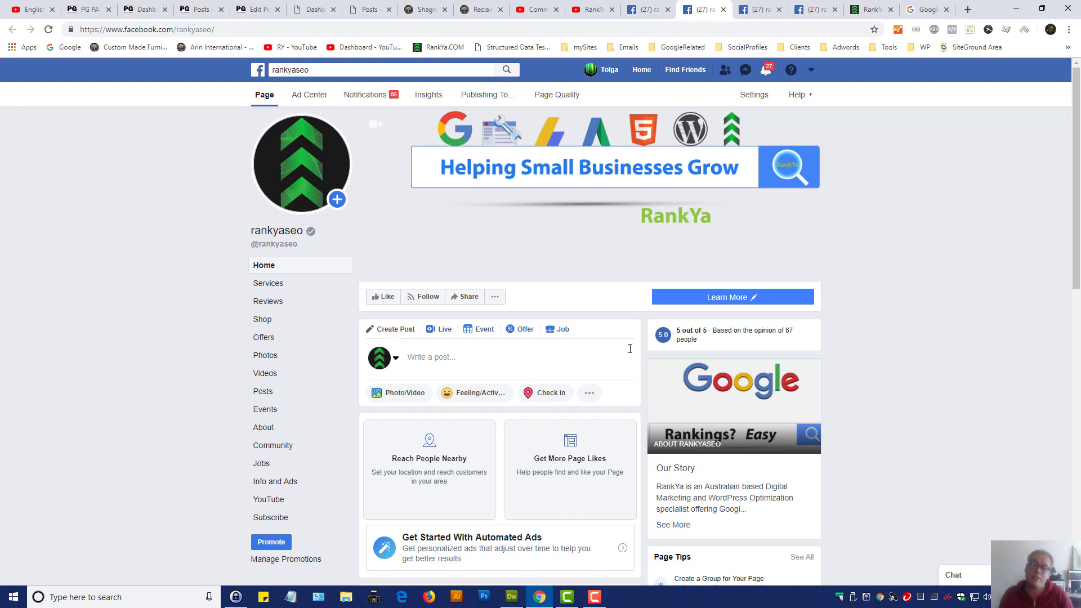
pyautogui.click(647, 8)
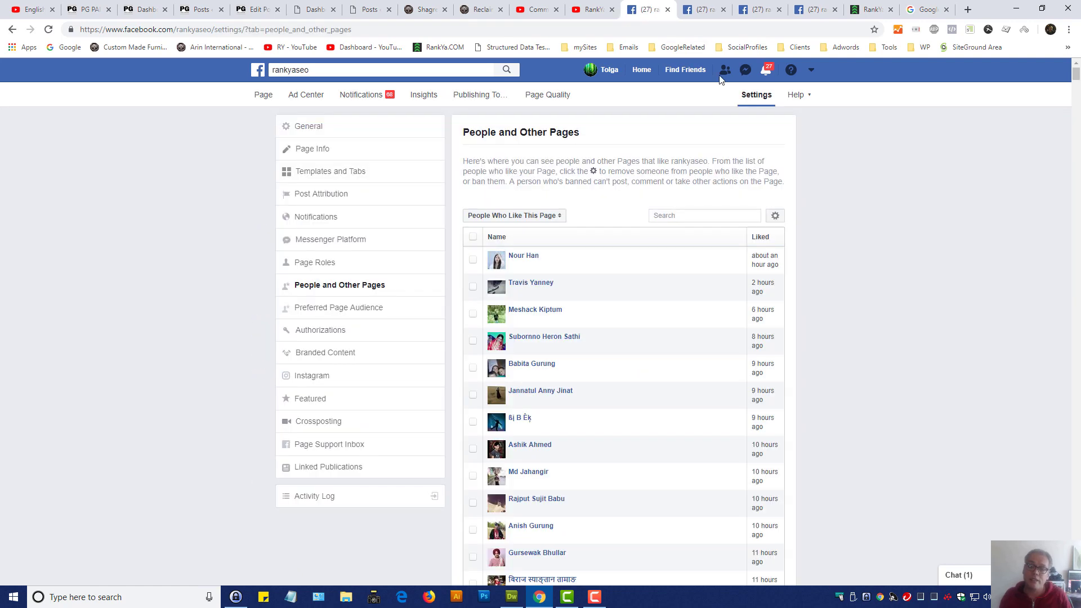
pyautogui.click(702, 10)
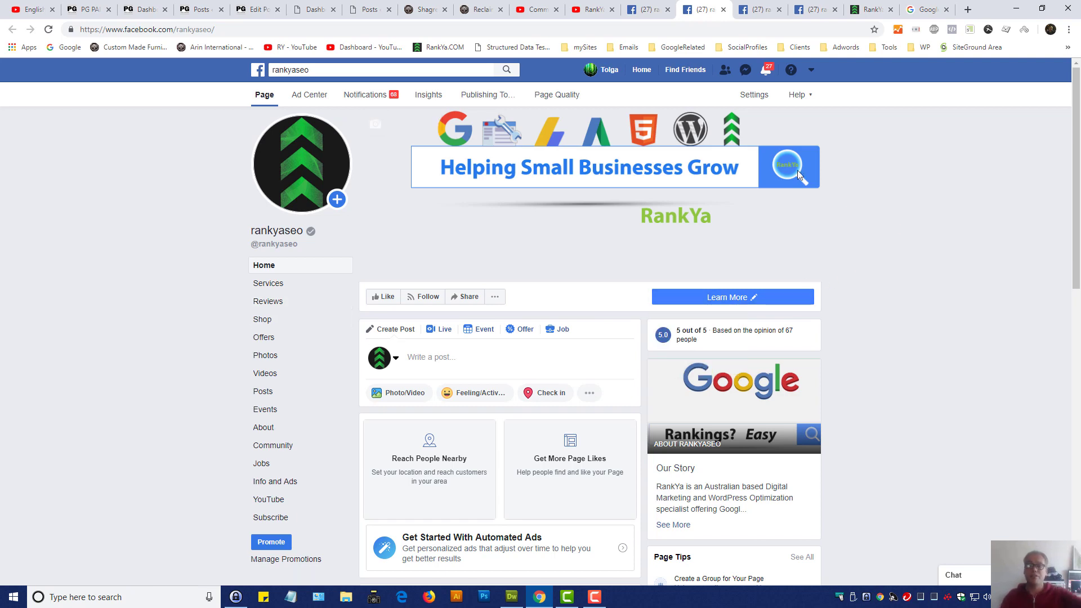
# Switch to the RankYa YouTube channel, glance at rankya.com, then return to YouTube.
pyautogui.click(591, 10)
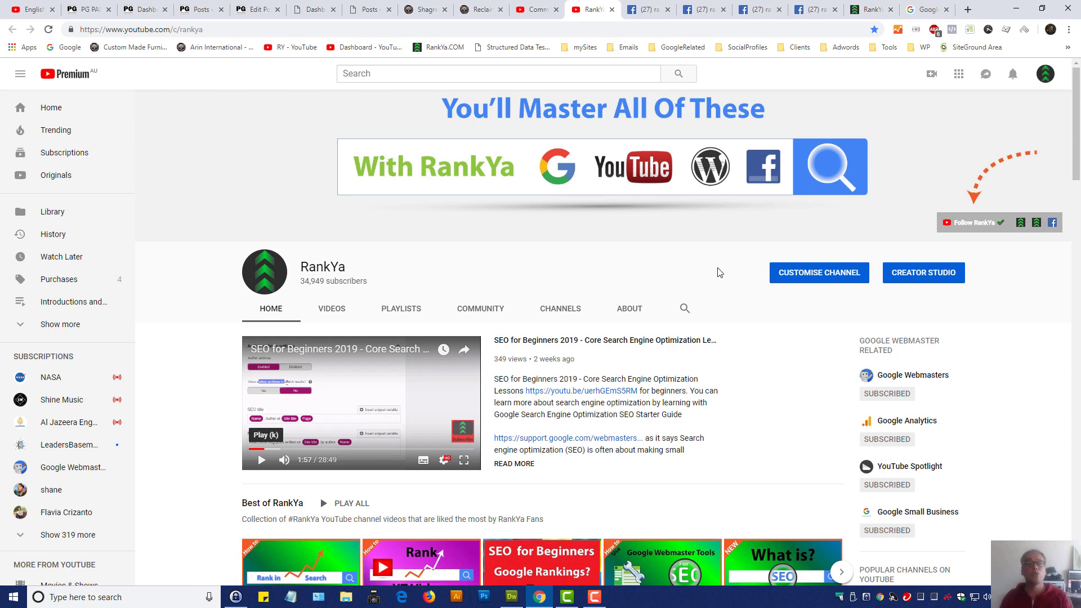
pyautogui.click(874, 9)
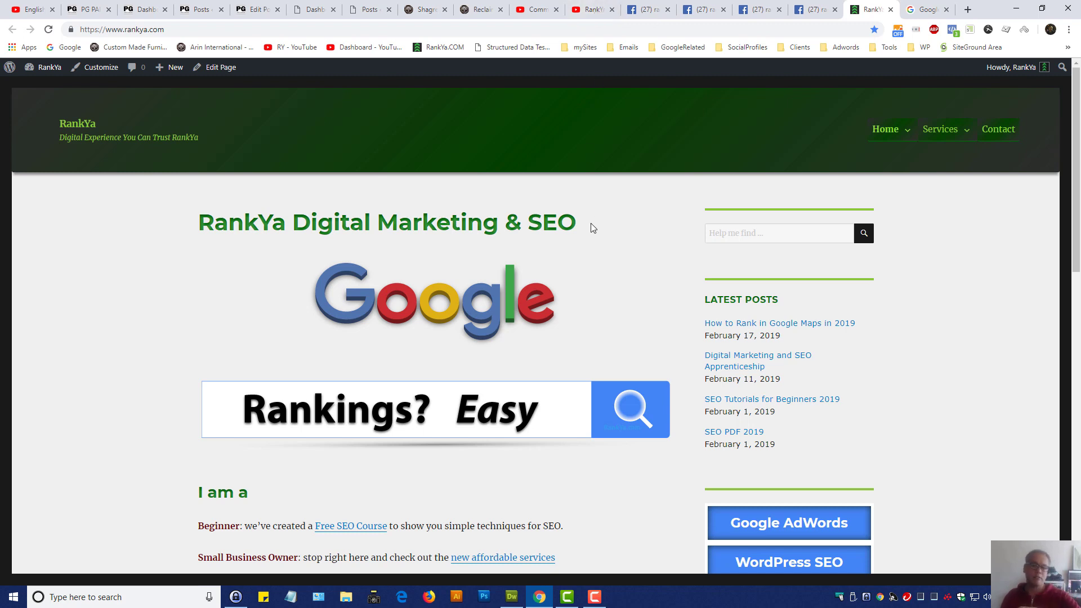
pyautogui.click(600, 6)
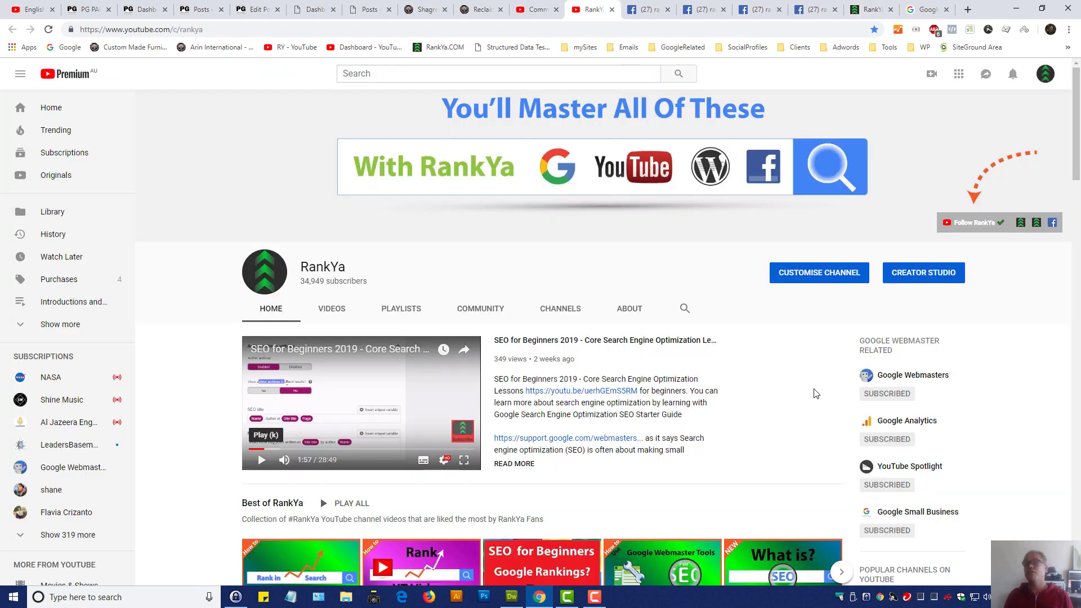